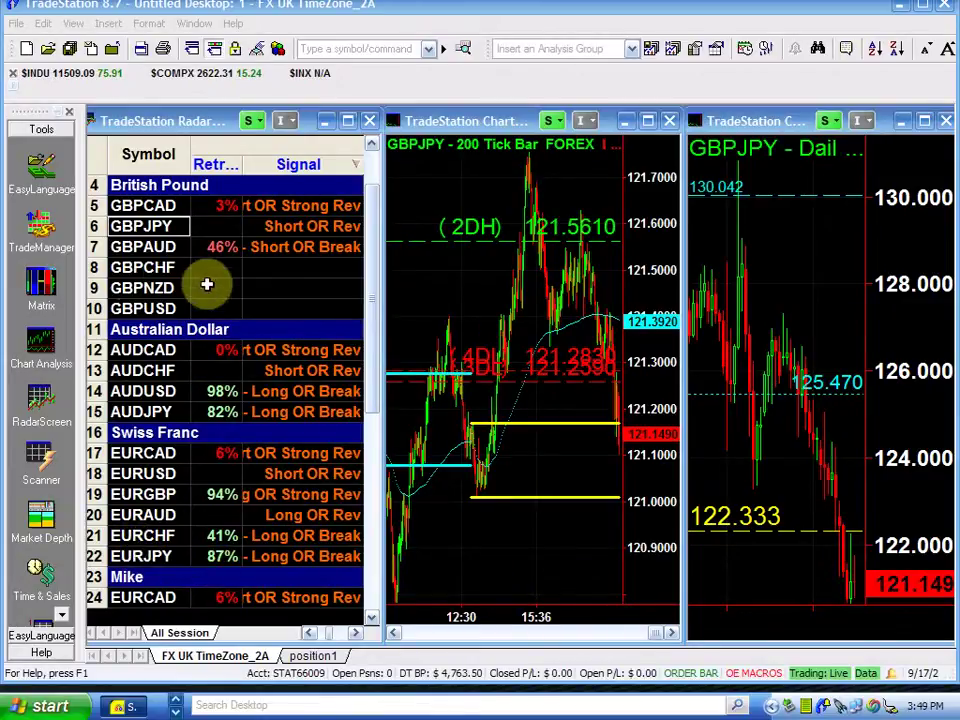
Load GBPJPY into the charts and examine its daily price history on the enlarged daily chart
left_click(138, 538)
left_click(137, 556)
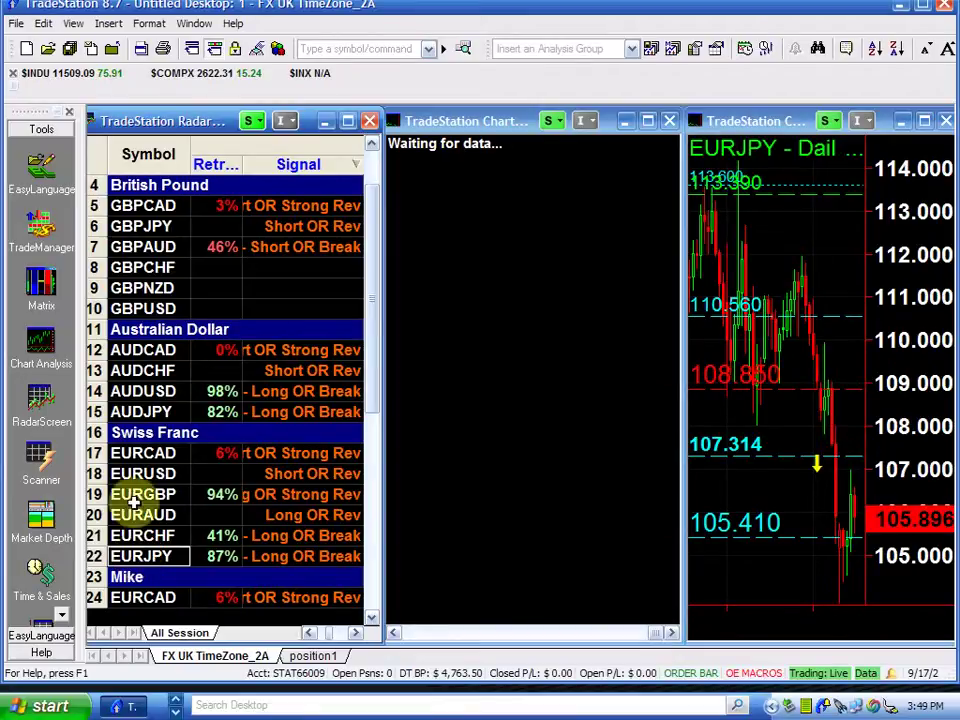
left_click(143, 228)
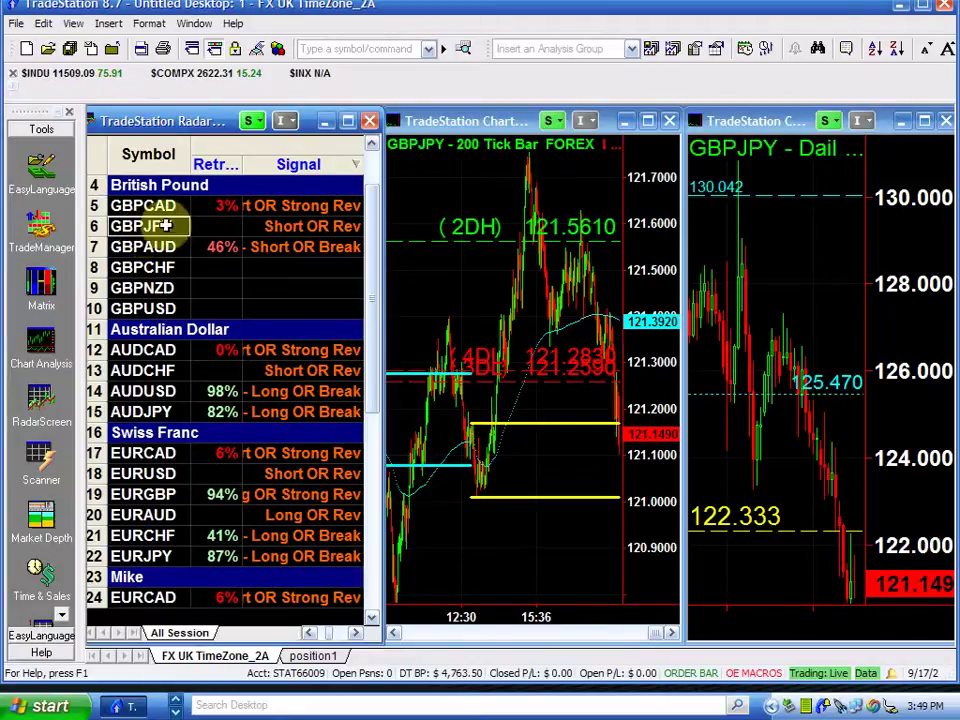
left_click(925, 122)
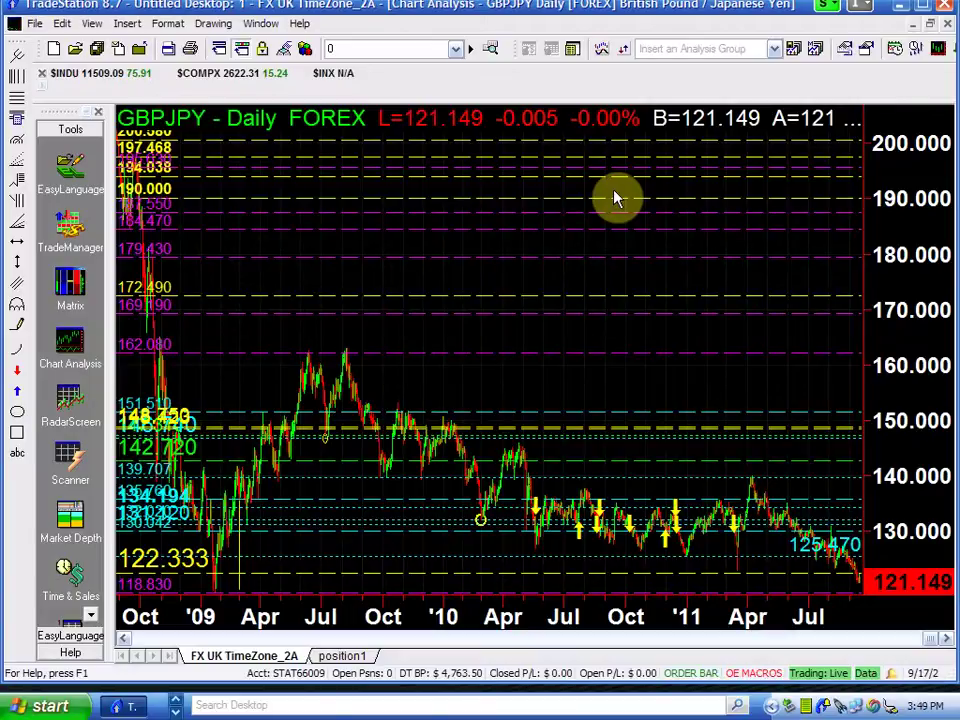
scroll(615, 198, "up", 2)
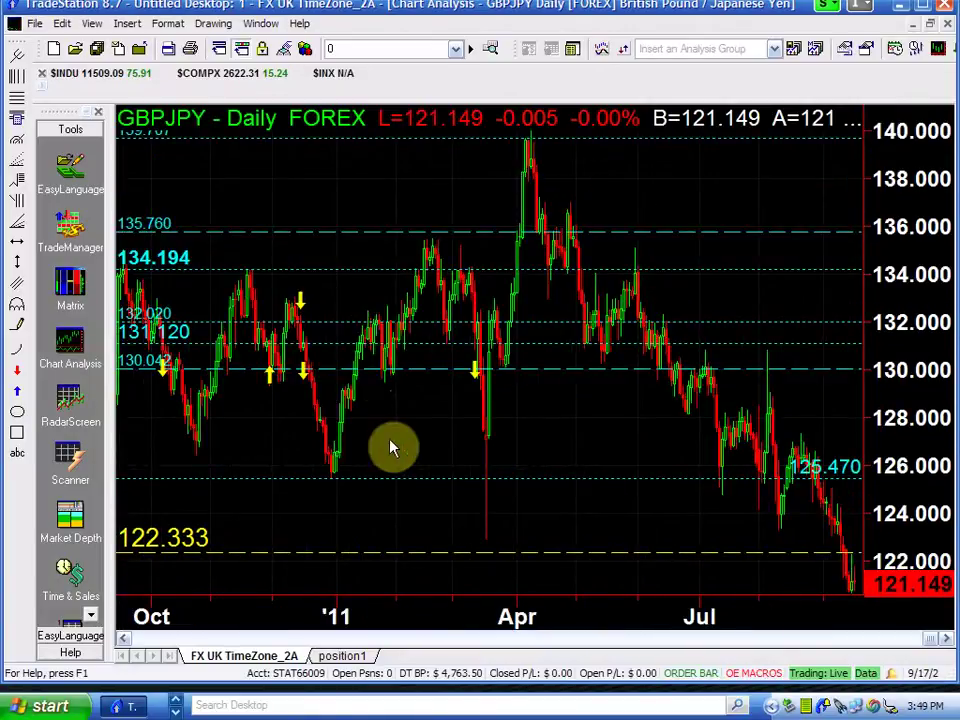
scroll(497, 577, "up", 5)
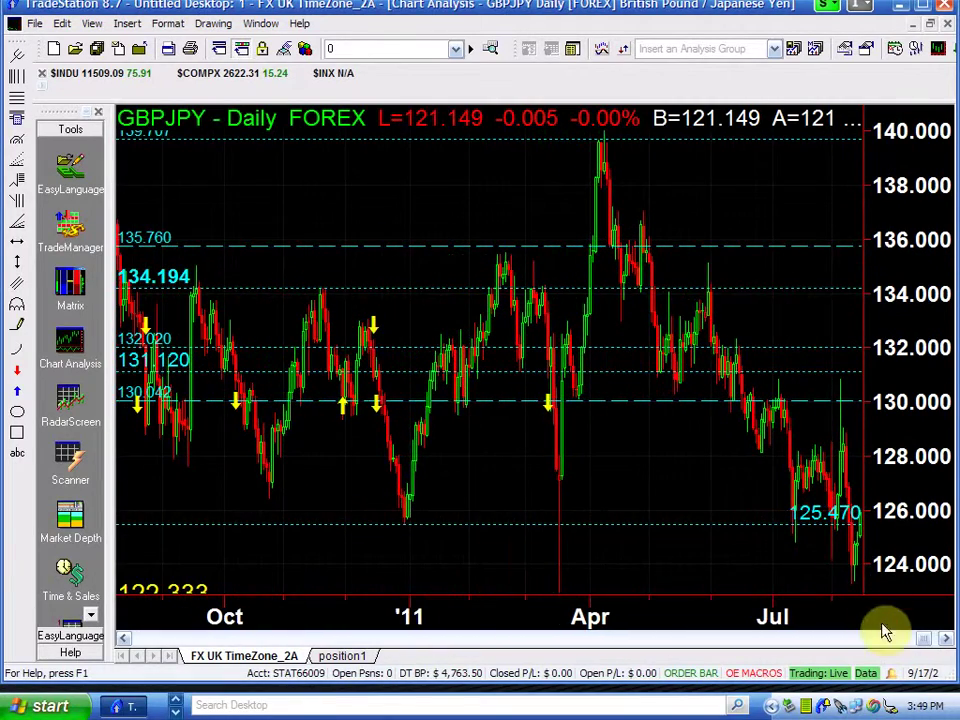
left_click_drag(925, 638, 780, 597)
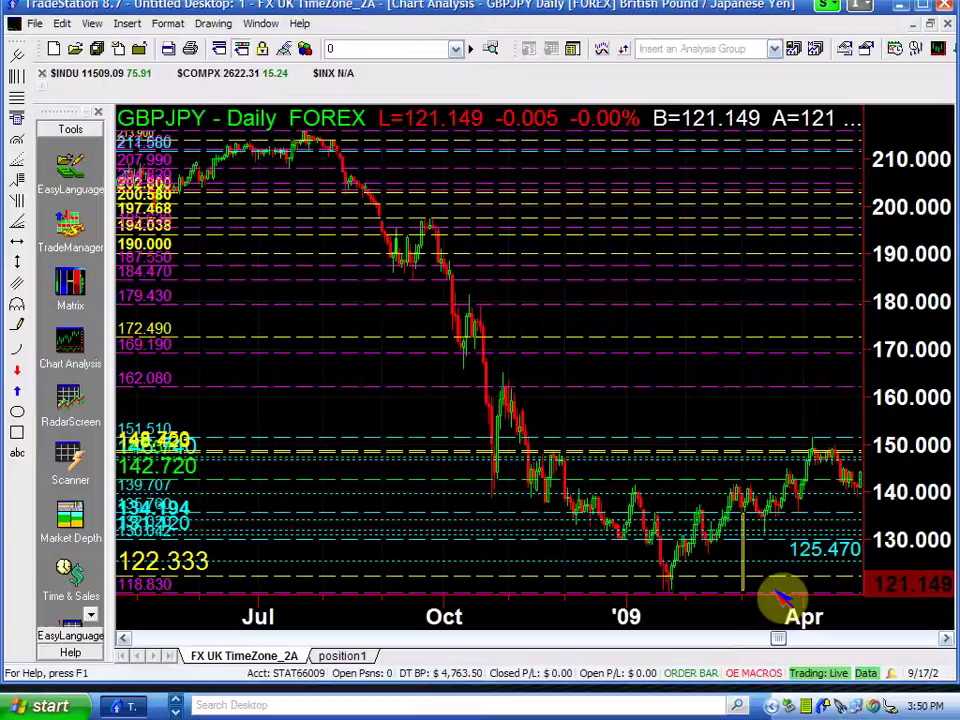
left_click(787, 645)
left_click_drag(787, 645, 937, 634)
Move the yellow 122.333 horizontal line to the March 2011 low, set its price to 122.93, and restore the multi-window layout
left_click(615, 553)
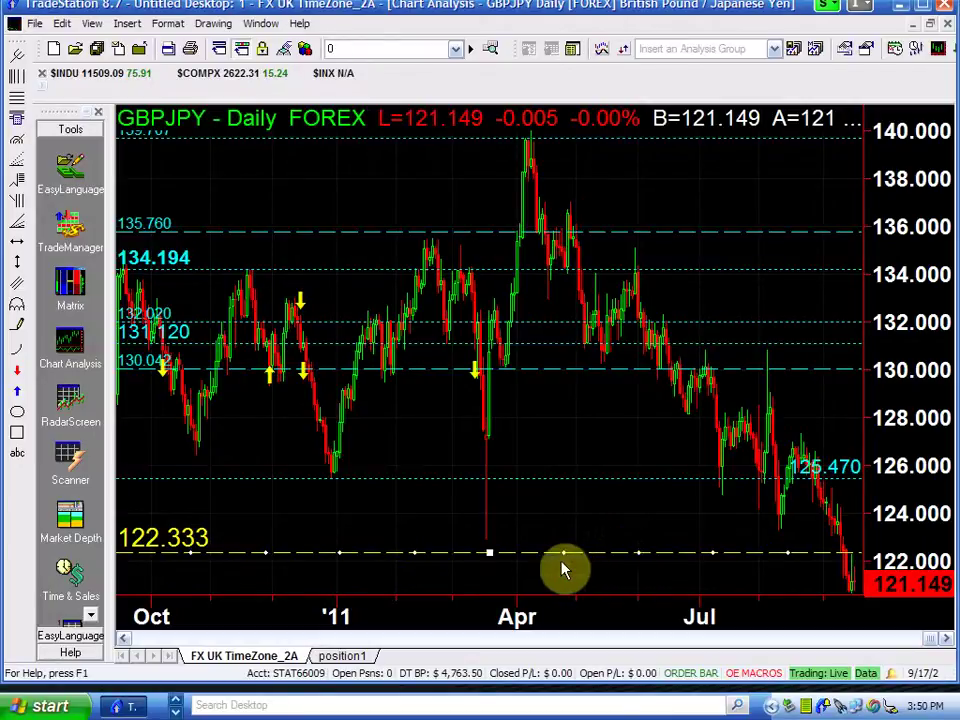
left_click(502, 553)
left_click_drag(502, 553, 490, 539)
left_click(489, 567)
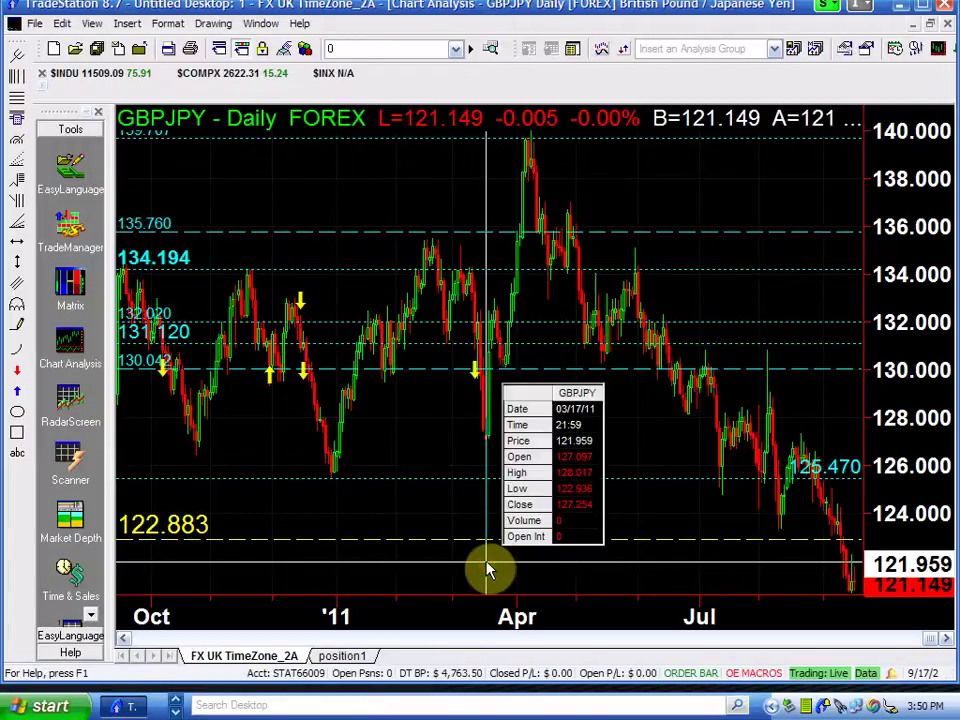
mouse_move(489, 567)
left_mouse_down()
mouse_move(478, 550)
mouse_move(489, 567)
mouse_move(454, 544)
left_mouse_up()
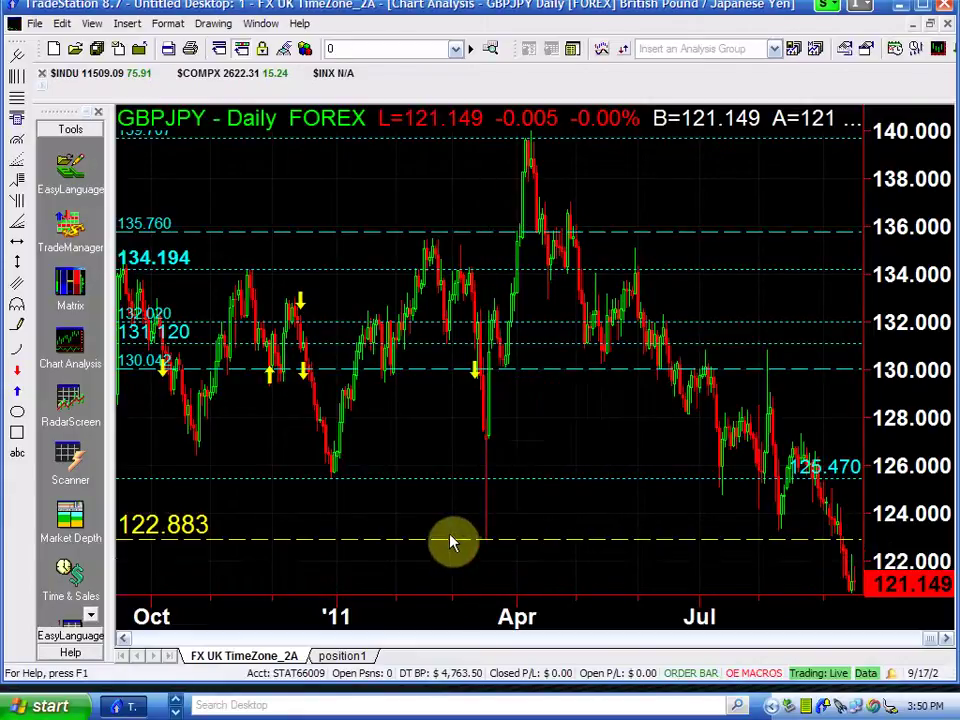
double_click(449, 539)
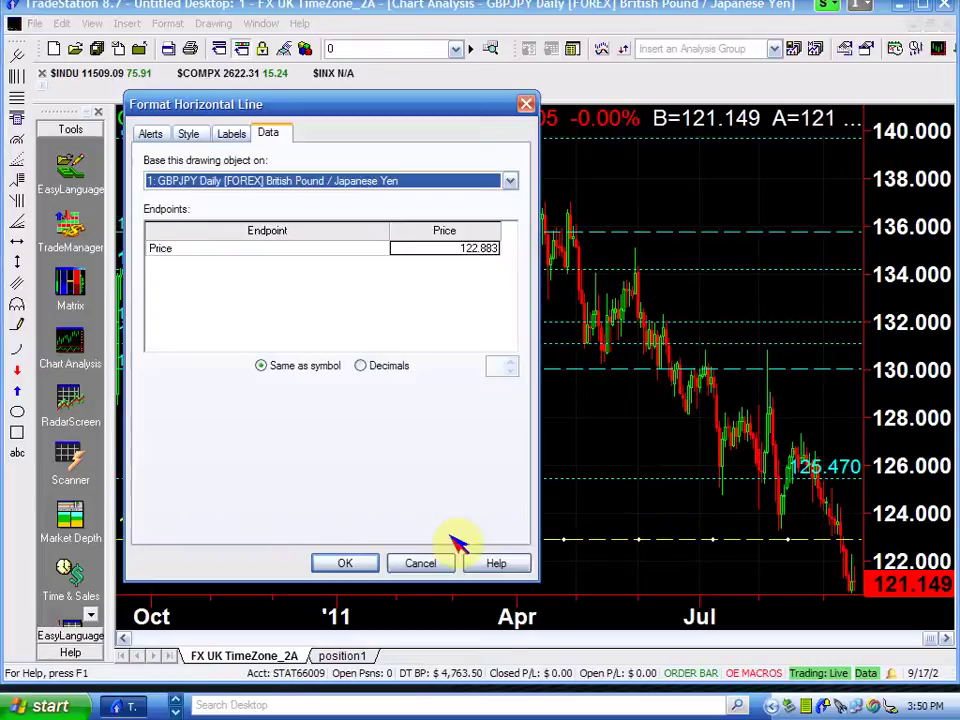
left_click(481, 248)
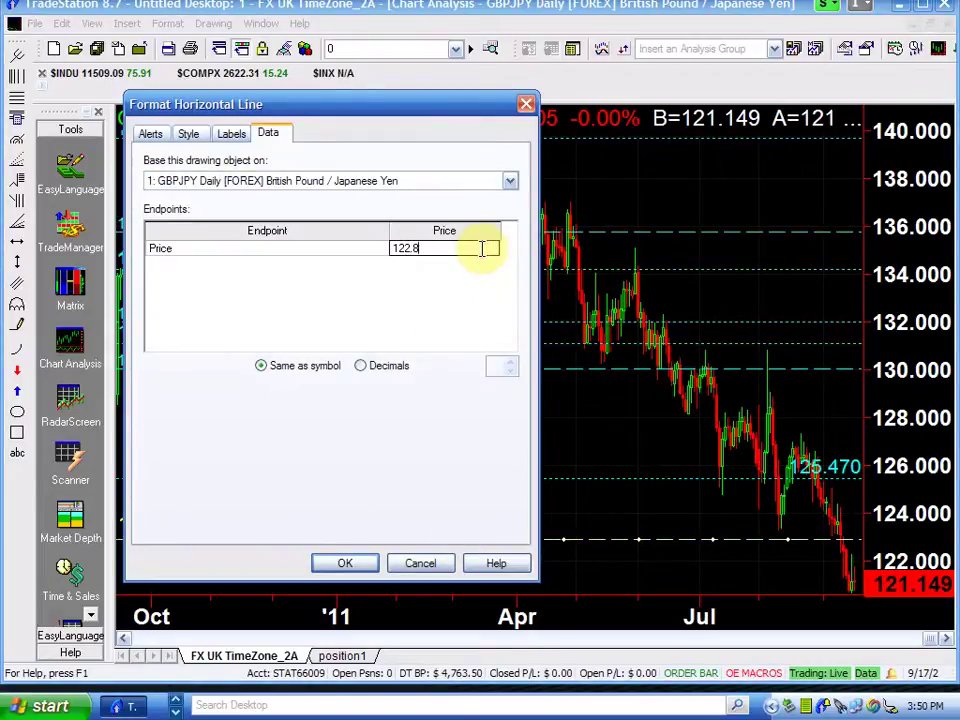
type(".93")
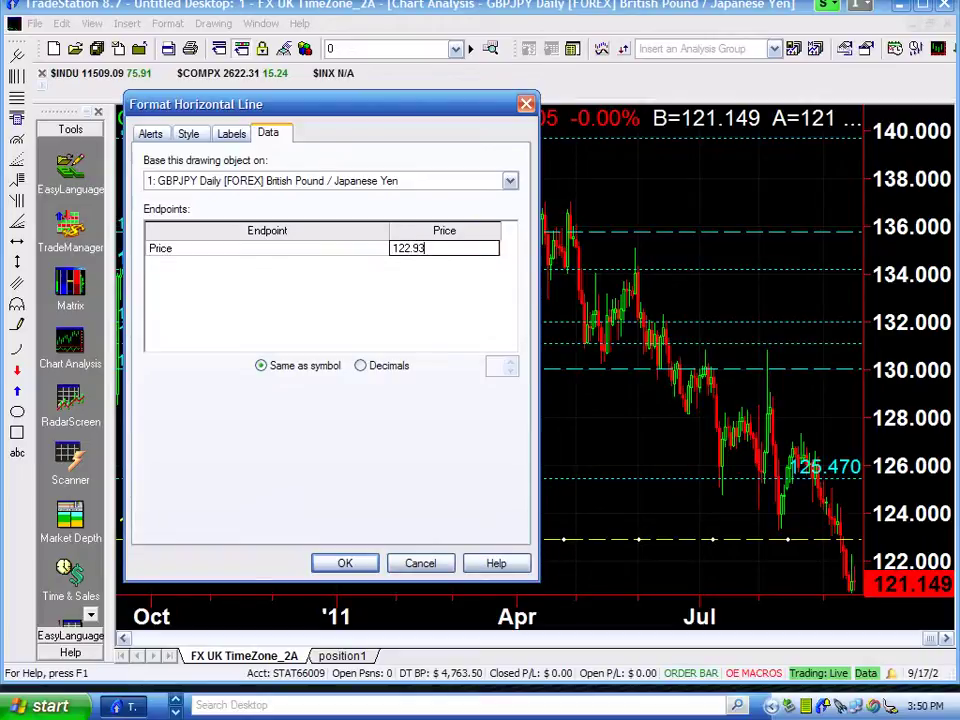
key("Return")
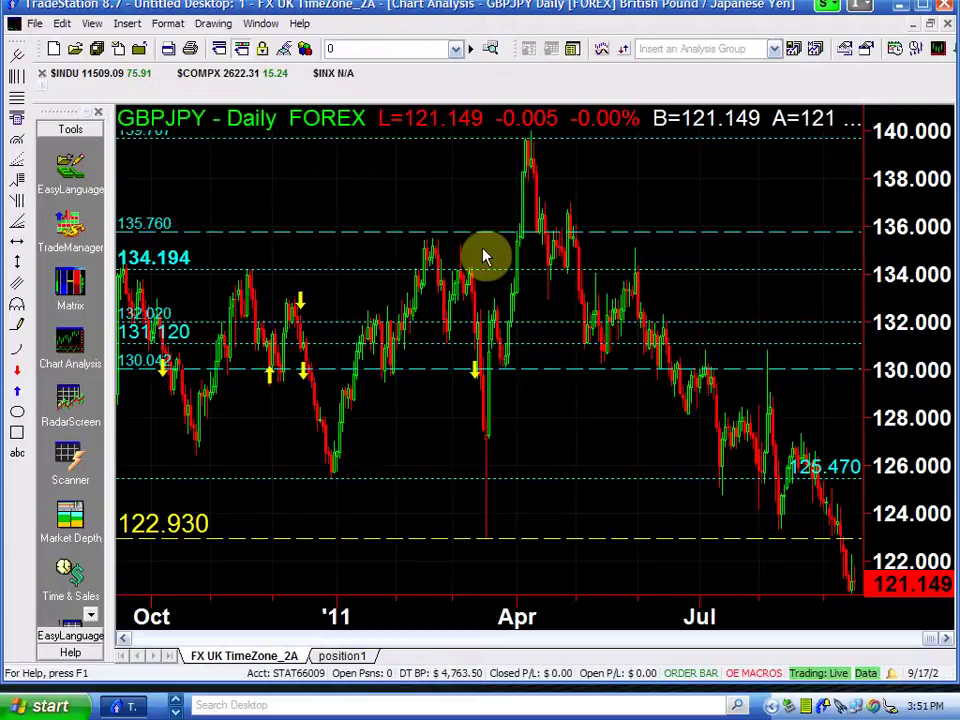
left_click(930, 24)
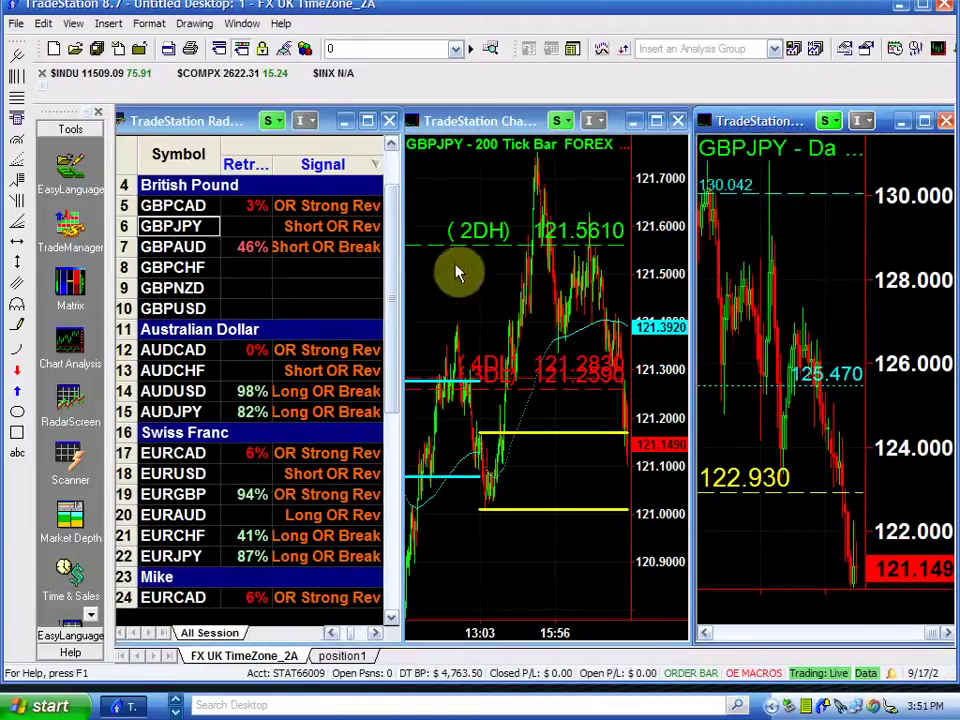
Examine the session highs, lows and key levels on the enlarged GBPJPY 200 tick chart, returning to the multi-window layout
left_click(656, 121)
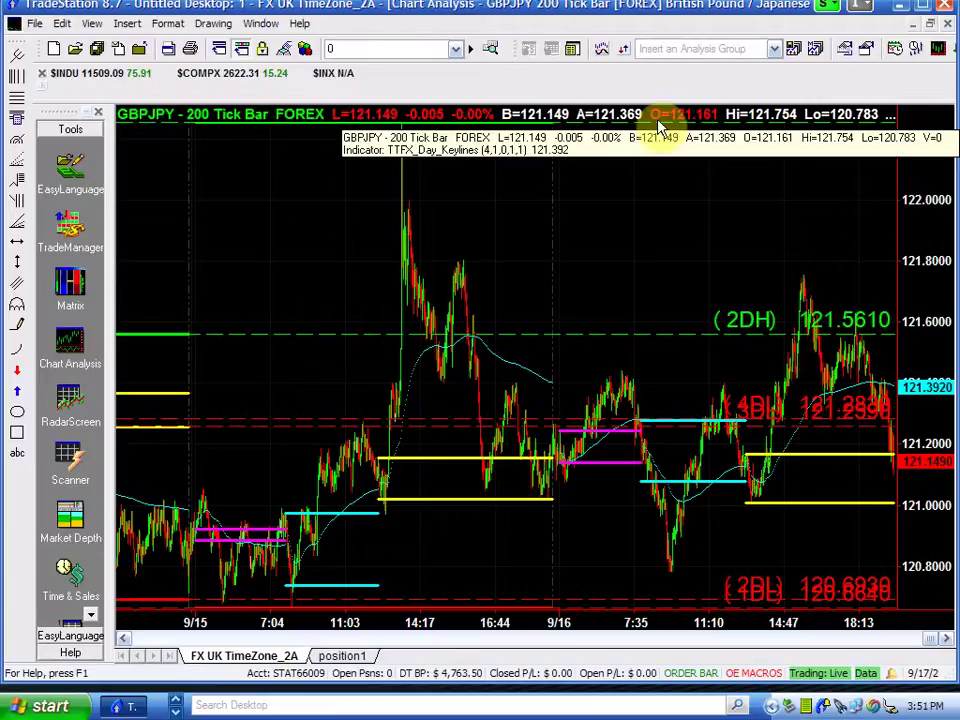
left_click(622, 312)
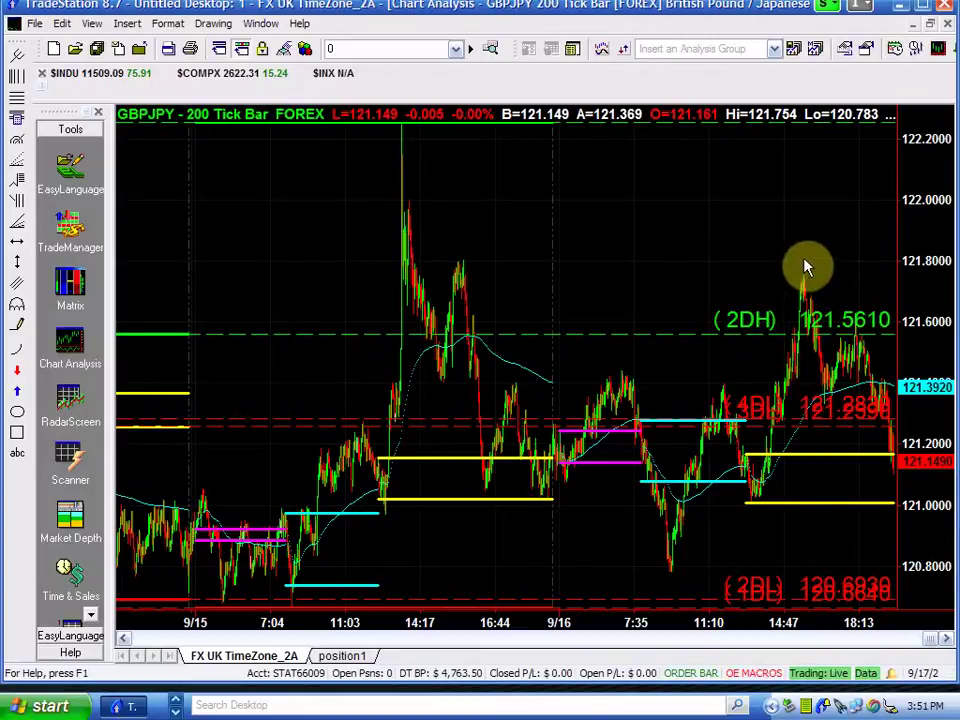
mouse_move(675, 282)
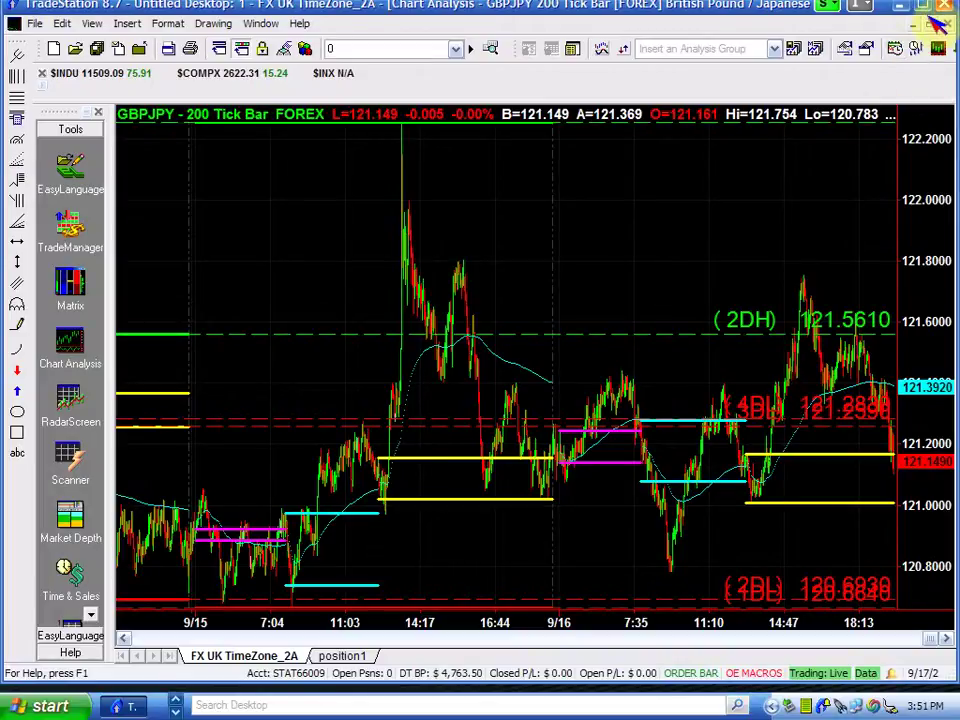
left_click(931, 24)
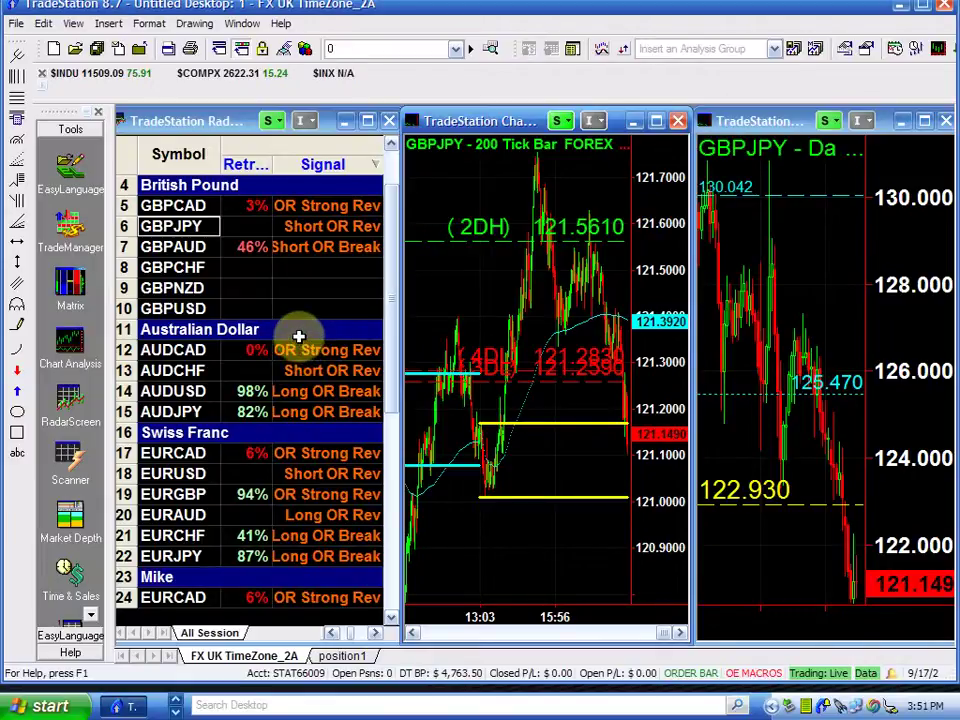
left_click(656, 122)
left_click(656, 122)
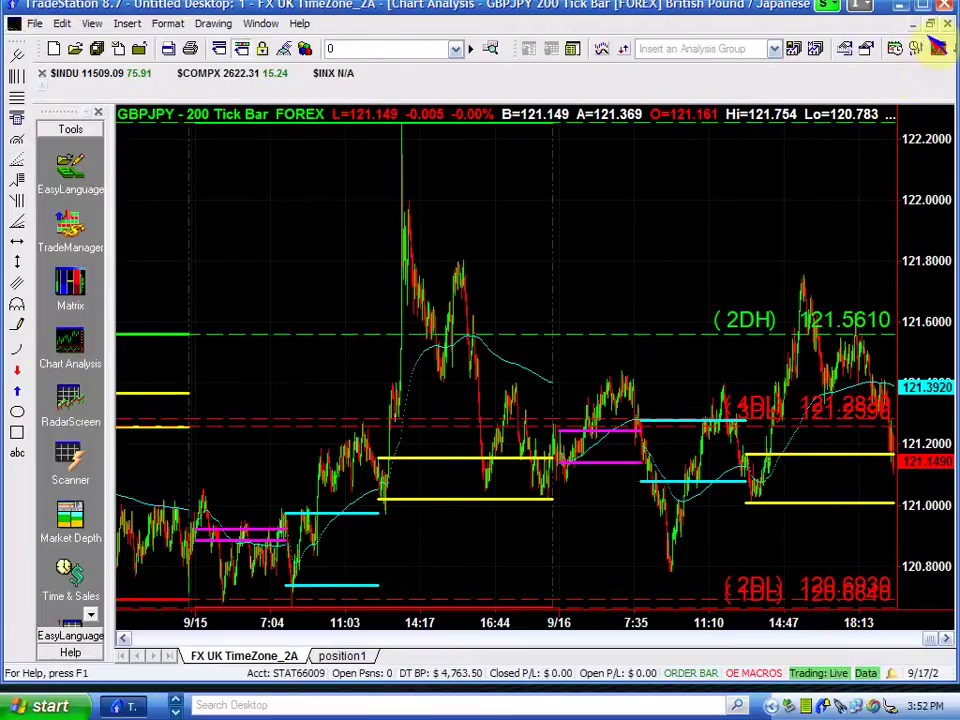
left_click(926, 25)
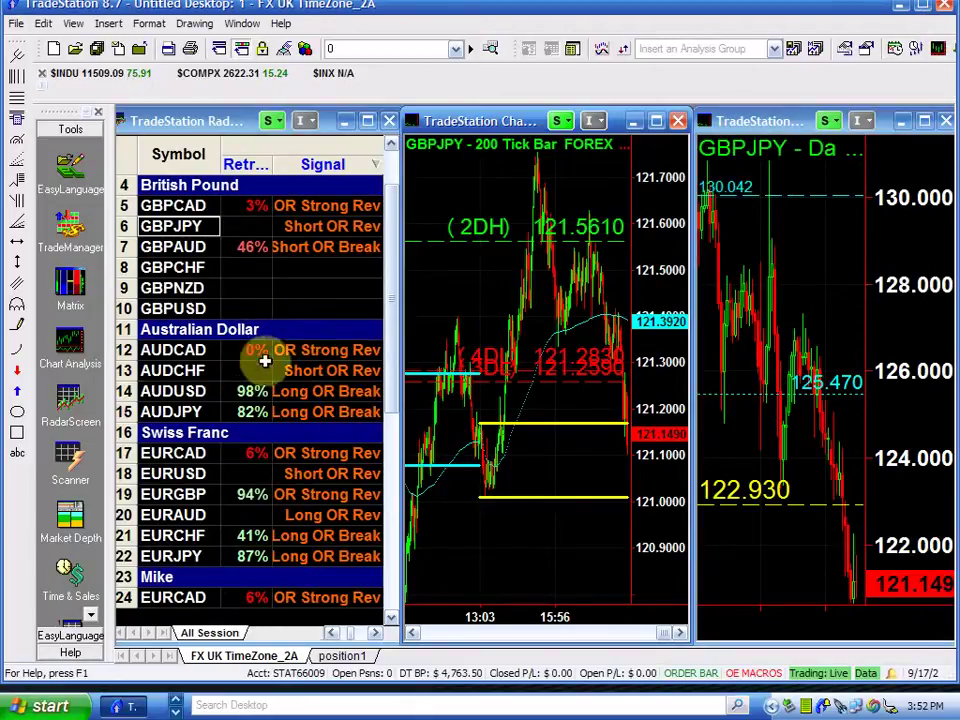
Open the McDady RadarScreen indicator inputs for GBPJPY and set LongPoint to 121.8
left_click(312, 225)
double_click(312, 225)
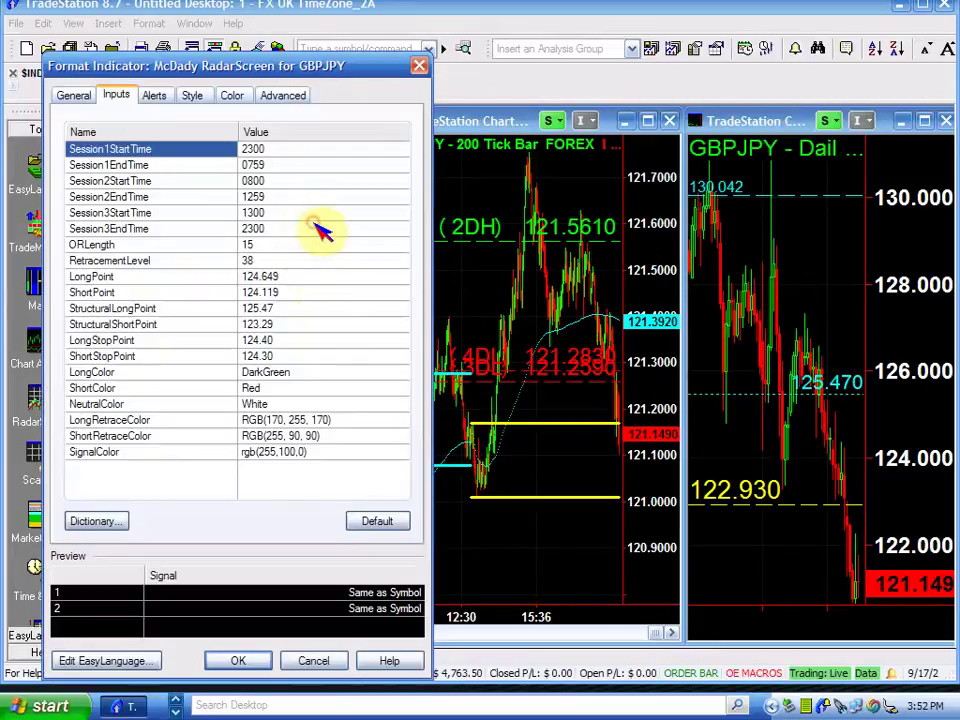
left_click(310, 277)
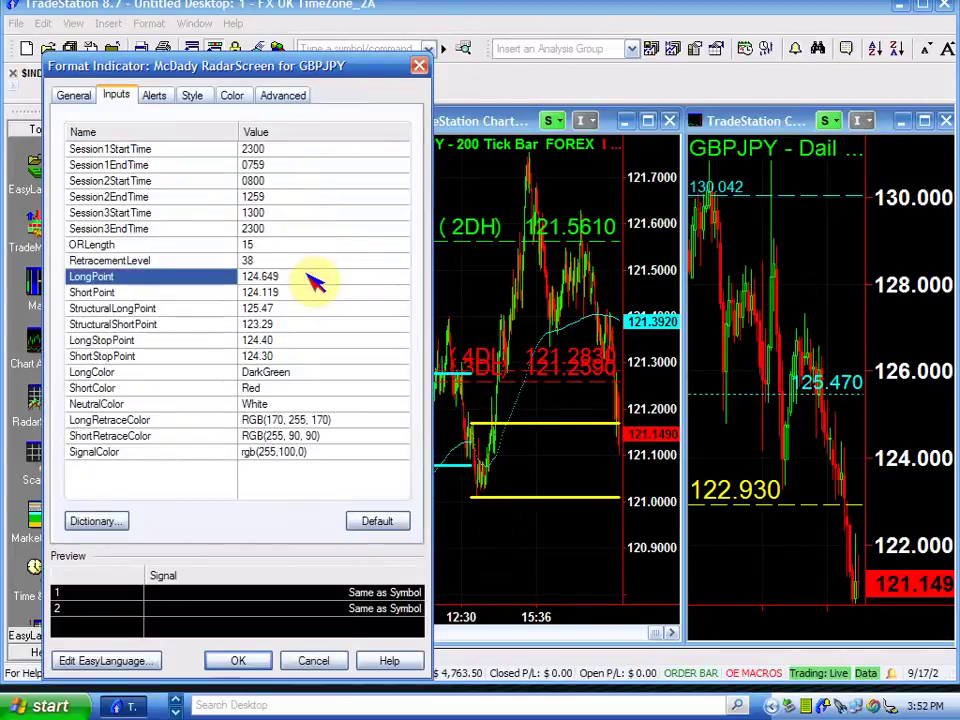
key("BackSpace")
key("BackSpace")
type("121.8")
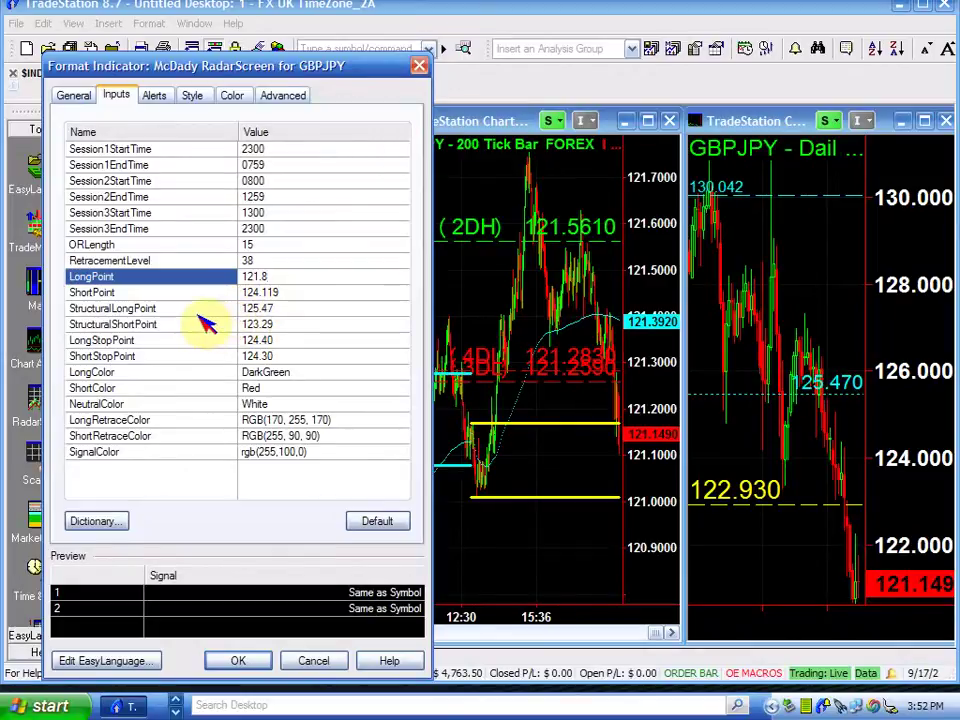
Replace the ShortPoint input value with 12060
left_click(266, 295)
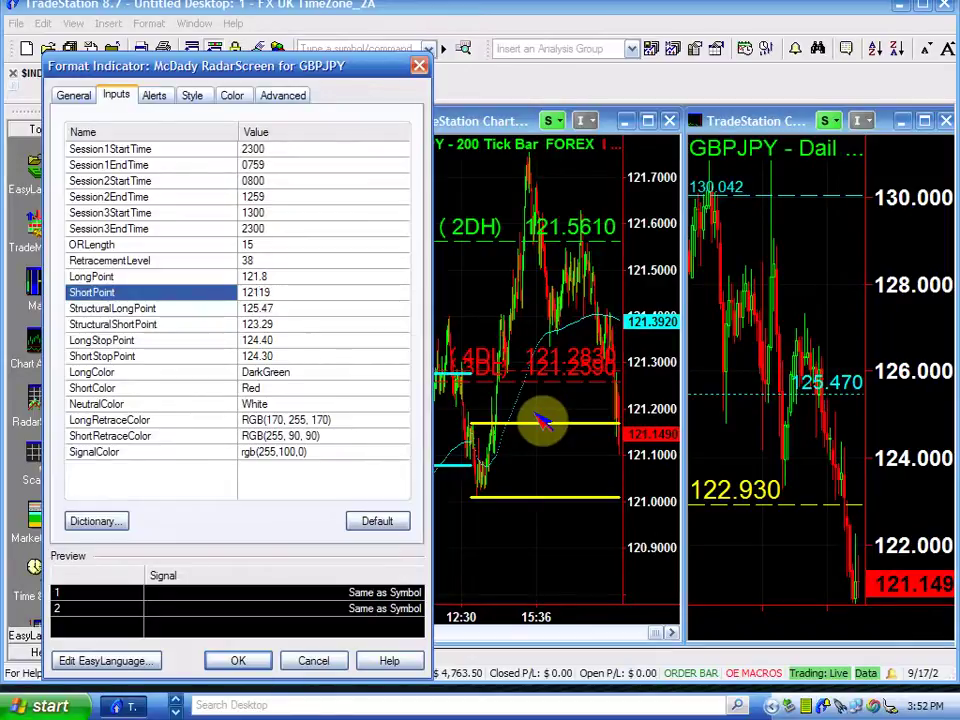
left_click(258, 292)
type("60")
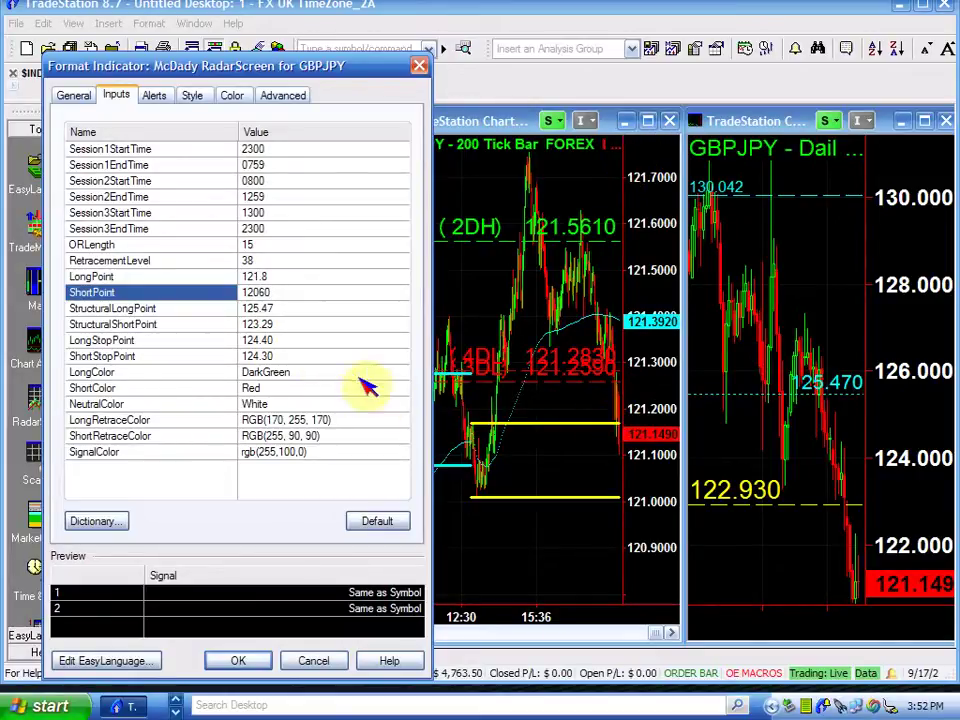
Set the LongStopPoint input to 121.2
left_click(298, 341)
key("BackSpace")
key("BackSpace")
key("BackSpace")
key("BackSpace")
type("121")
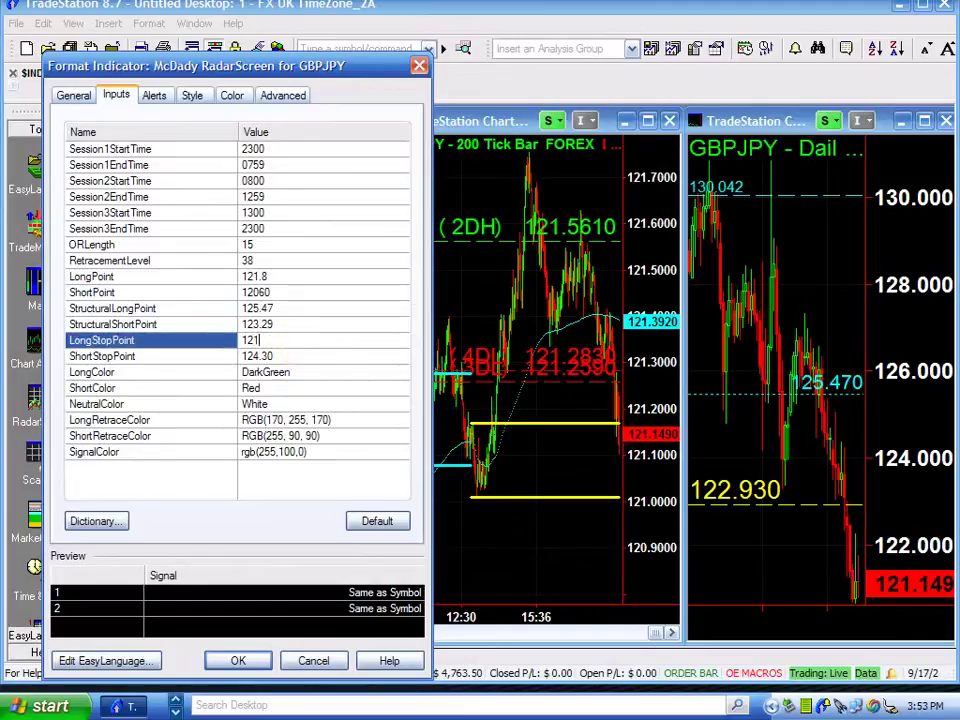
type(".2")
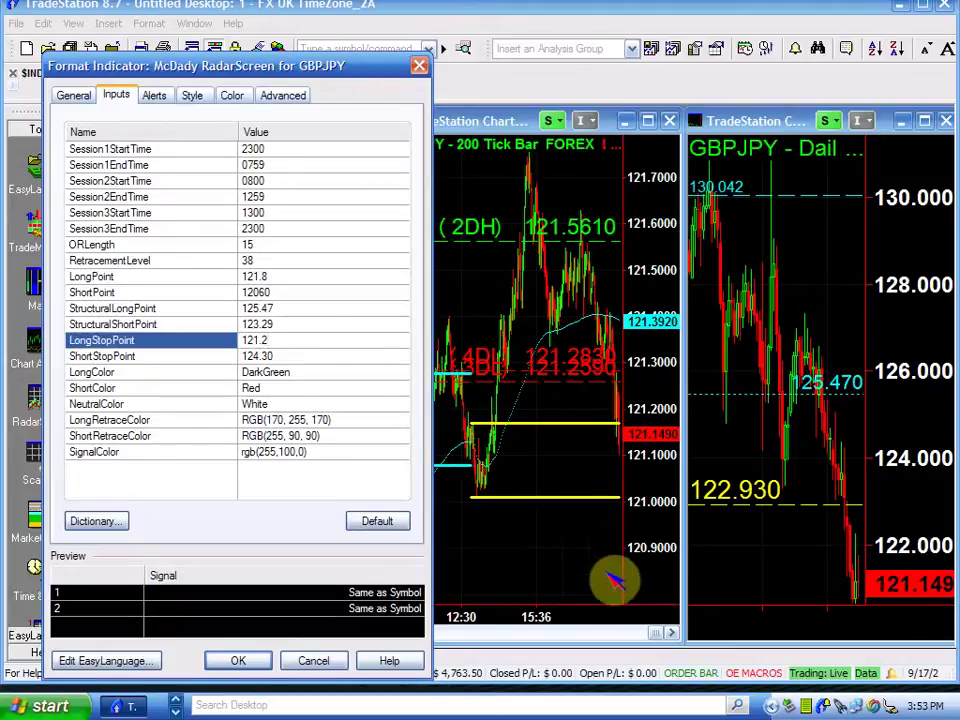
Correct the ShortPoint input to 120.60 and apply the indicator settings
left_click(266, 295)
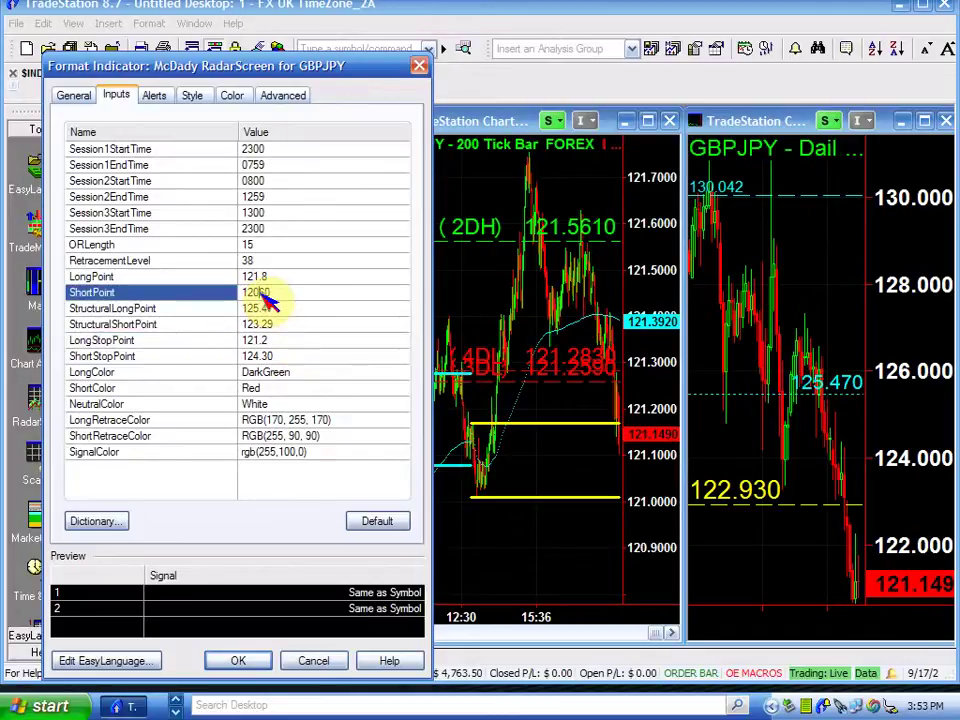
left_click(259, 292)
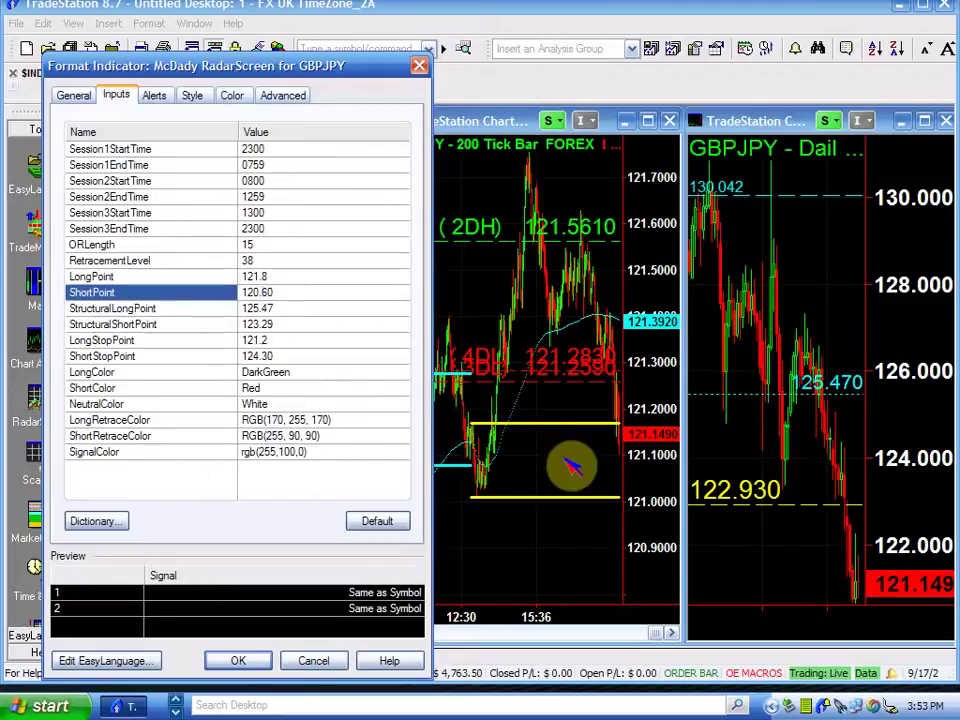
left_click(247, 661)
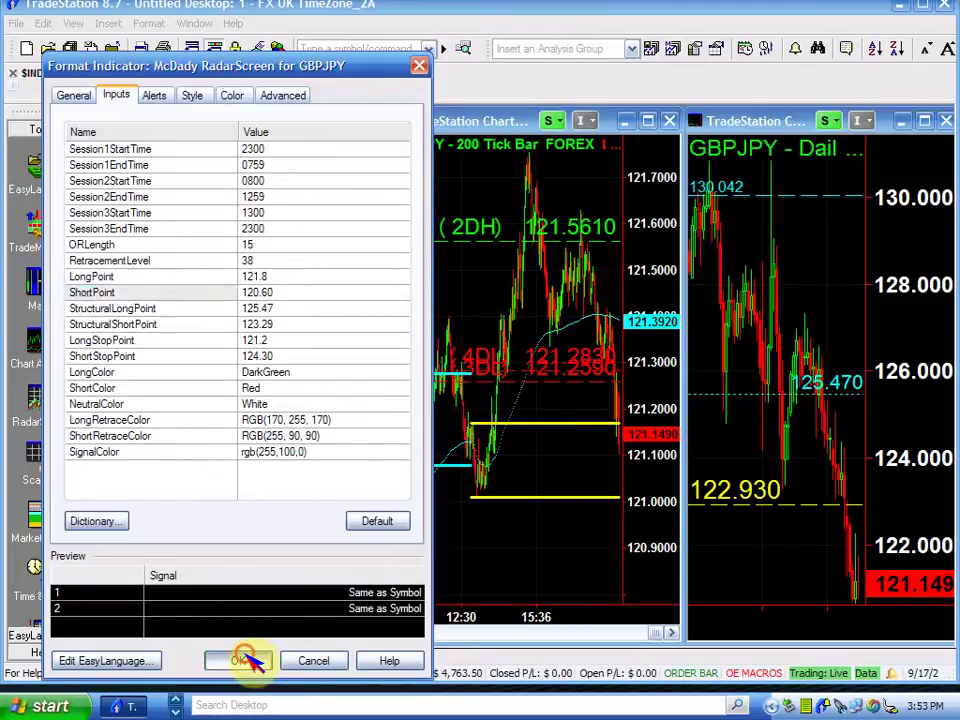
Recheck the enlarged 200 tick chart and set ShortStopPoint to 121.2 in the GBPJPY indicator inputs
left_click(649, 121)
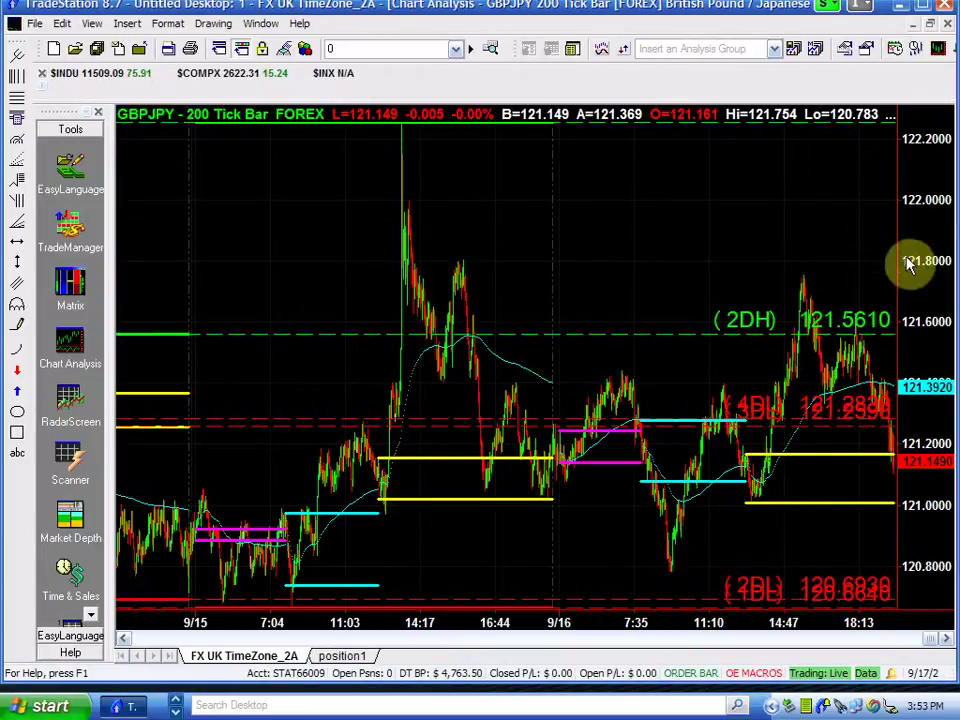
left_click(930, 23)
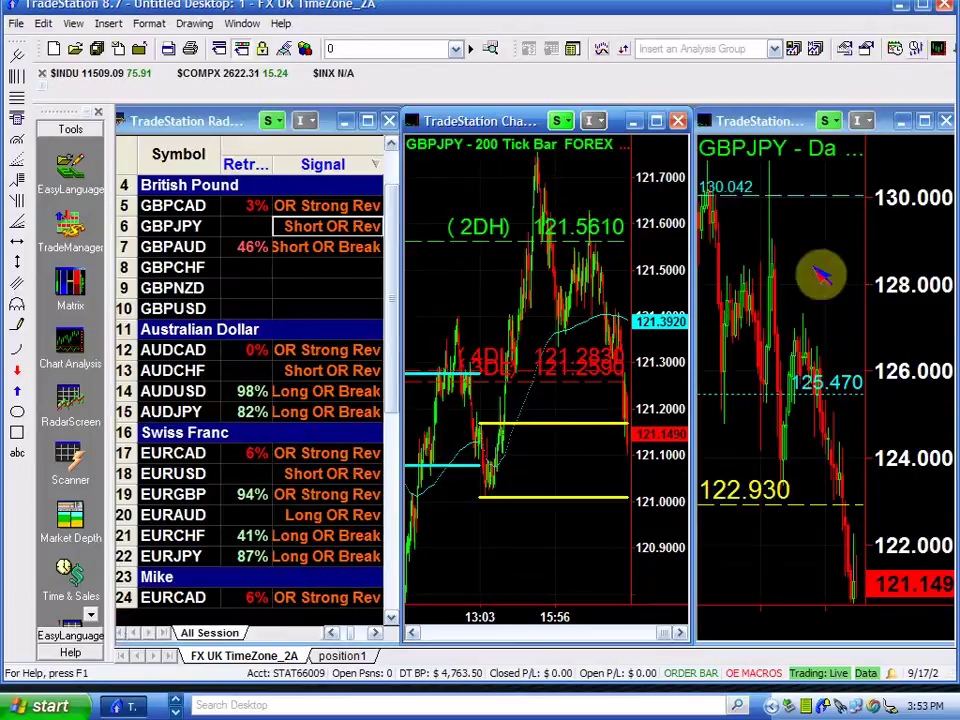
left_click(340, 228)
double_click(340, 228)
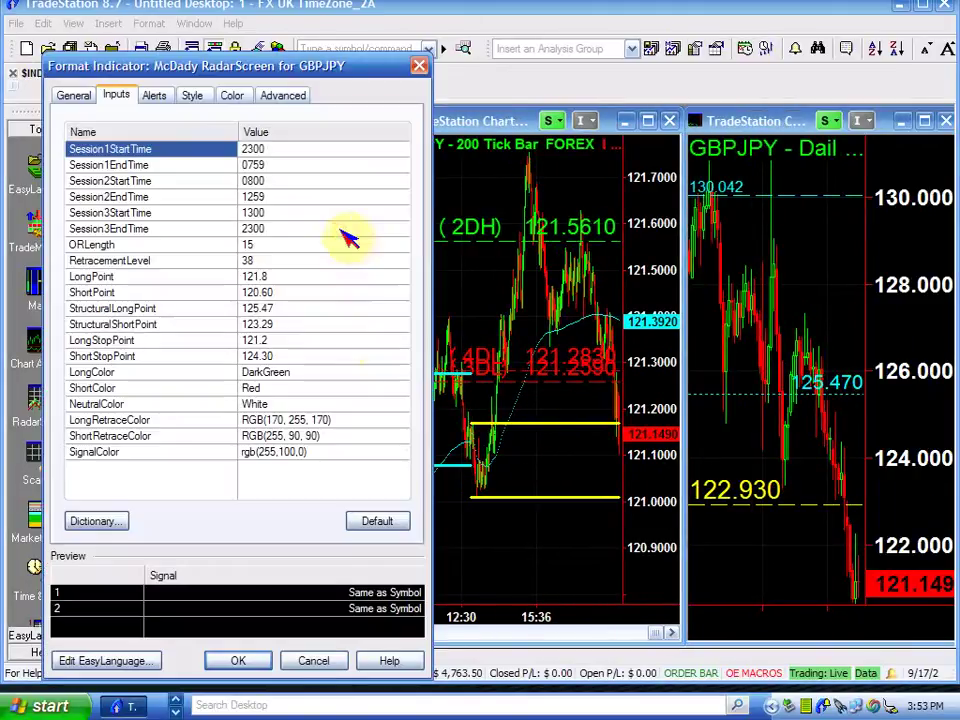
left_click(300, 357)
key("BackSpace")
key("BackSpace")
type("1")
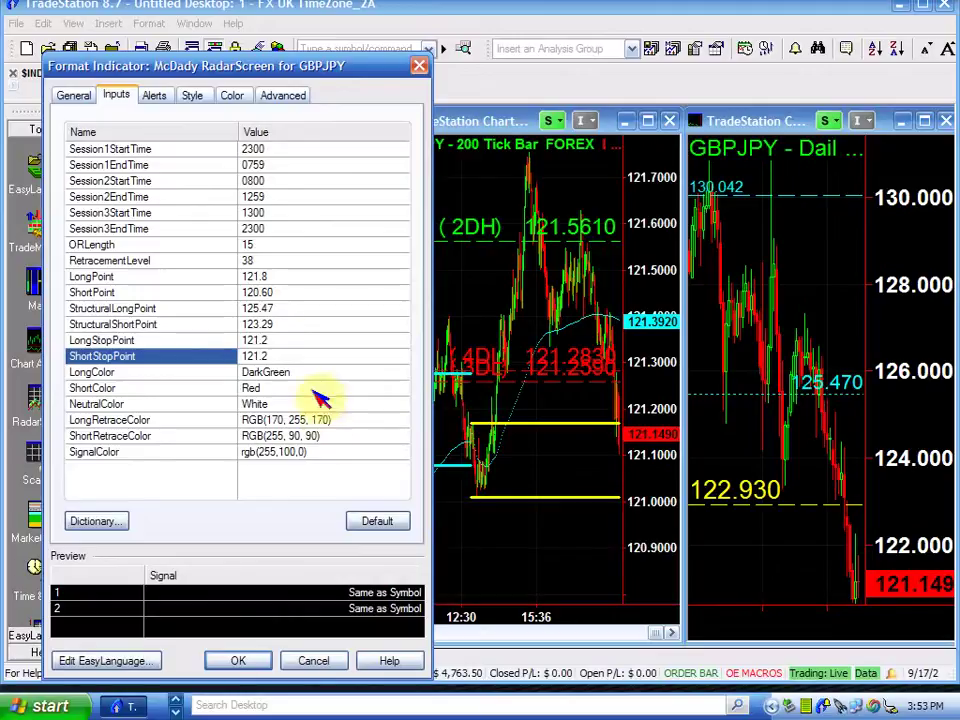
Set the StructuralLongPoint input to 122.93 in the GBPJPY indicator settings and apply the change
left_click(300, 324)
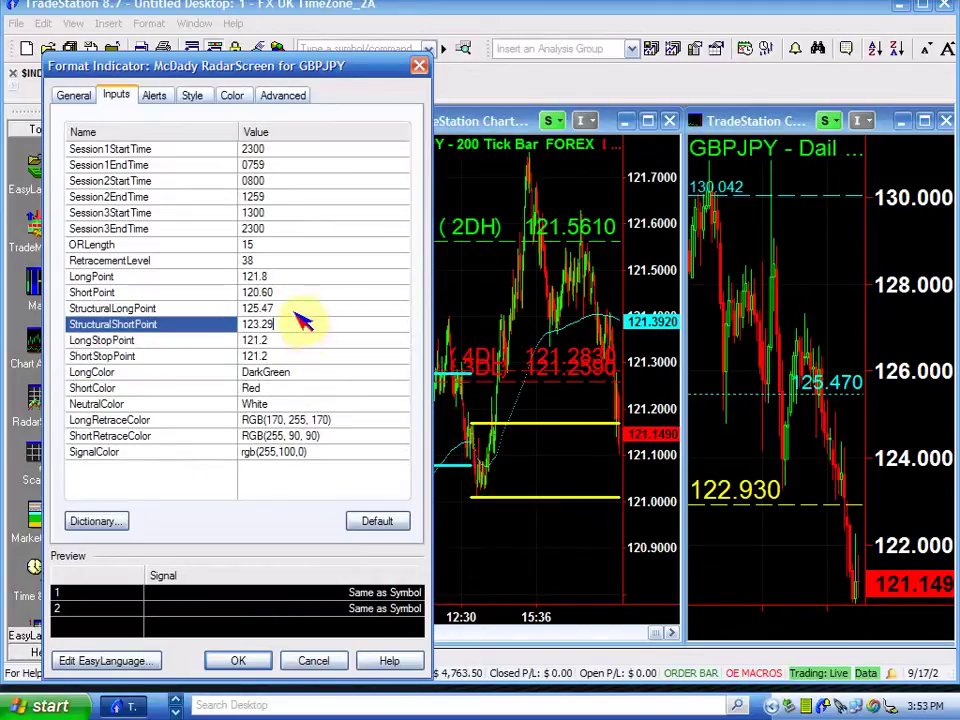
left_click(296, 310)
key("BackSpace")
key("BackSpace")
key("BackSpace")
key("BackSpace")
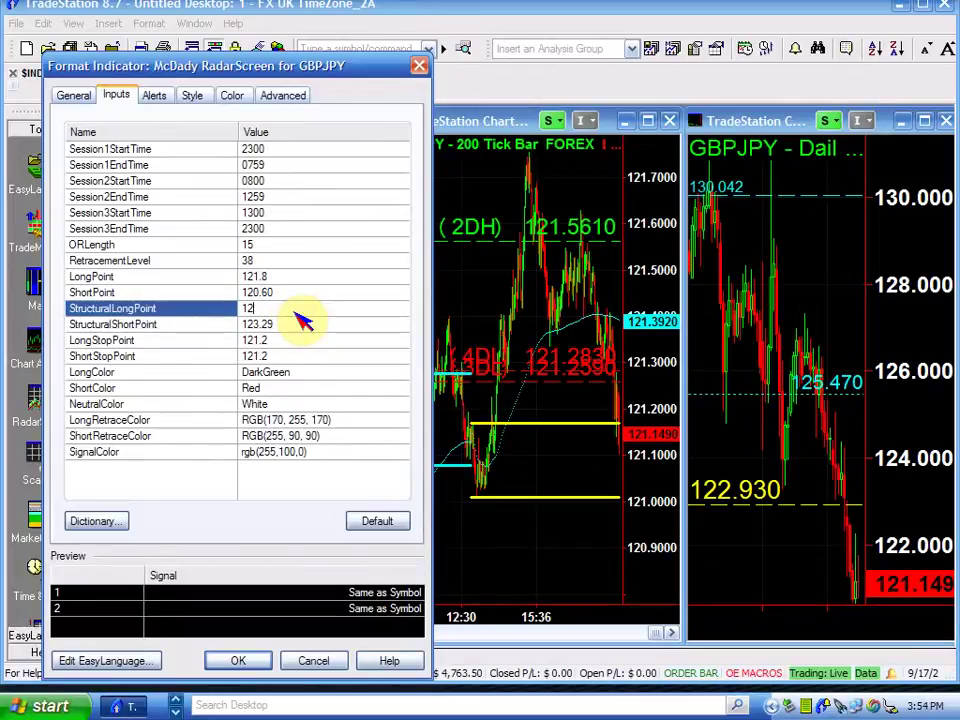
type("2.93")
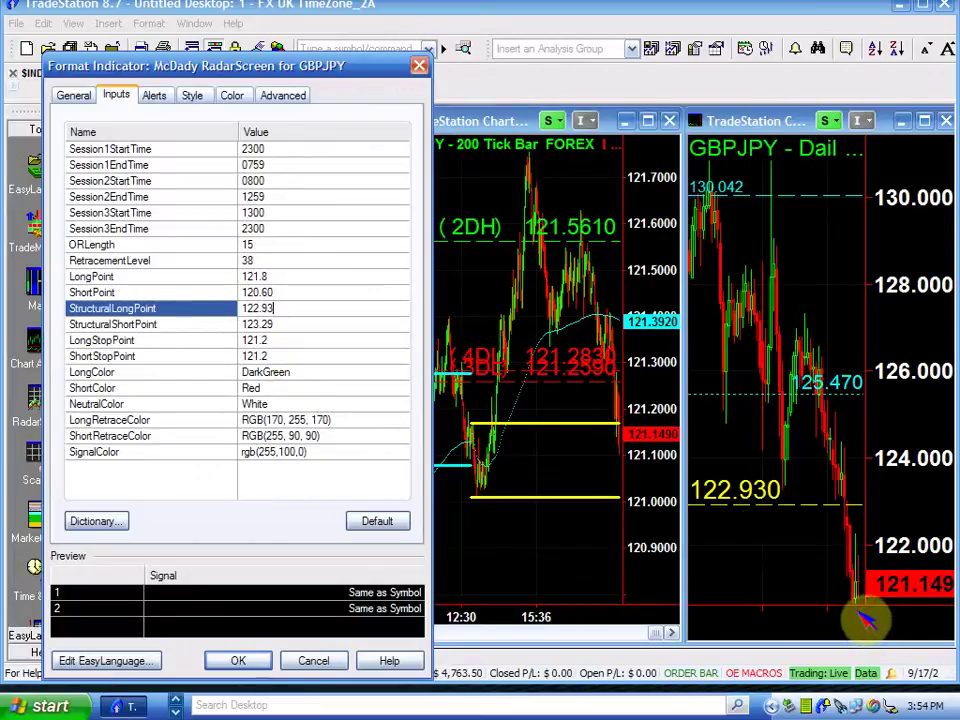
left_click(239, 662)
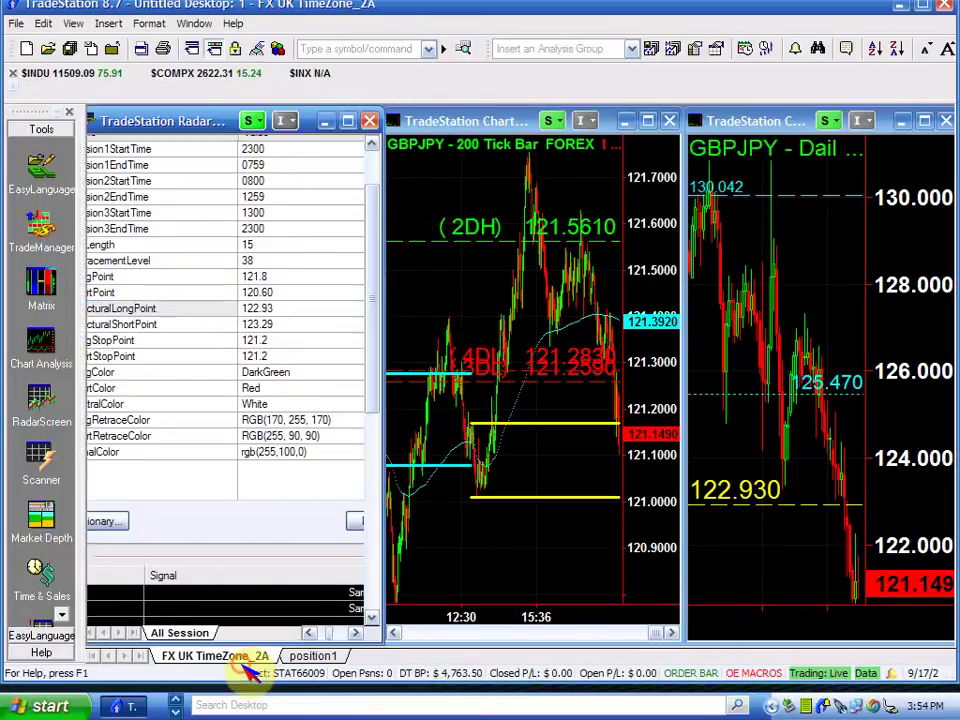
Inspect the recent low on the enlarged GBPJPY daily chart and set the indicator's StructuralShortPoint input to 120.6
left_click(925, 122)
mouse_move(853, 300)
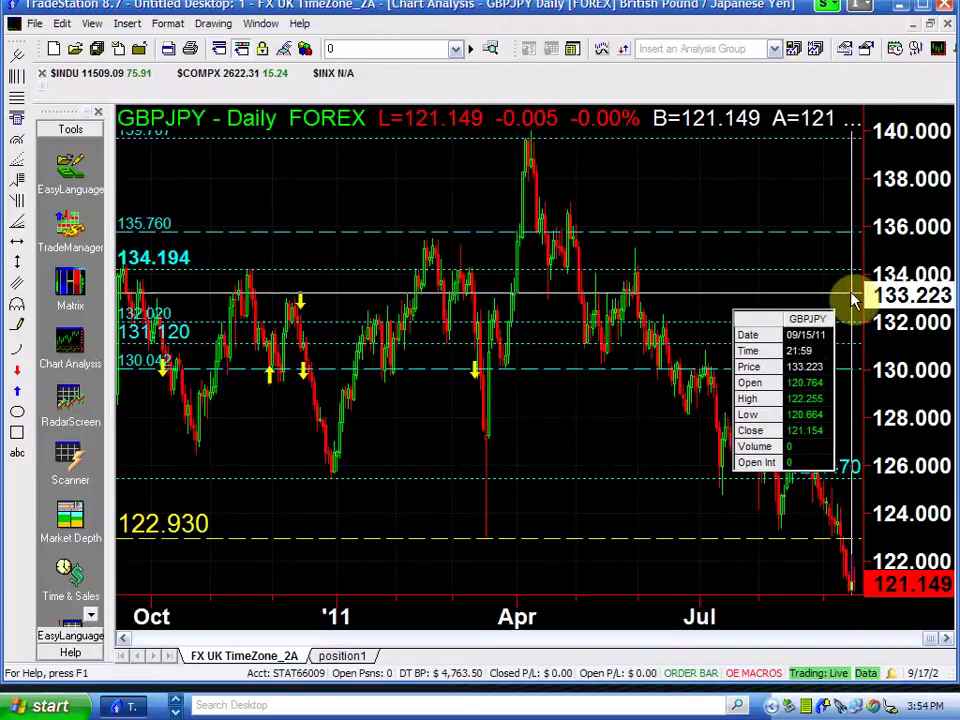
left_click(930, 23)
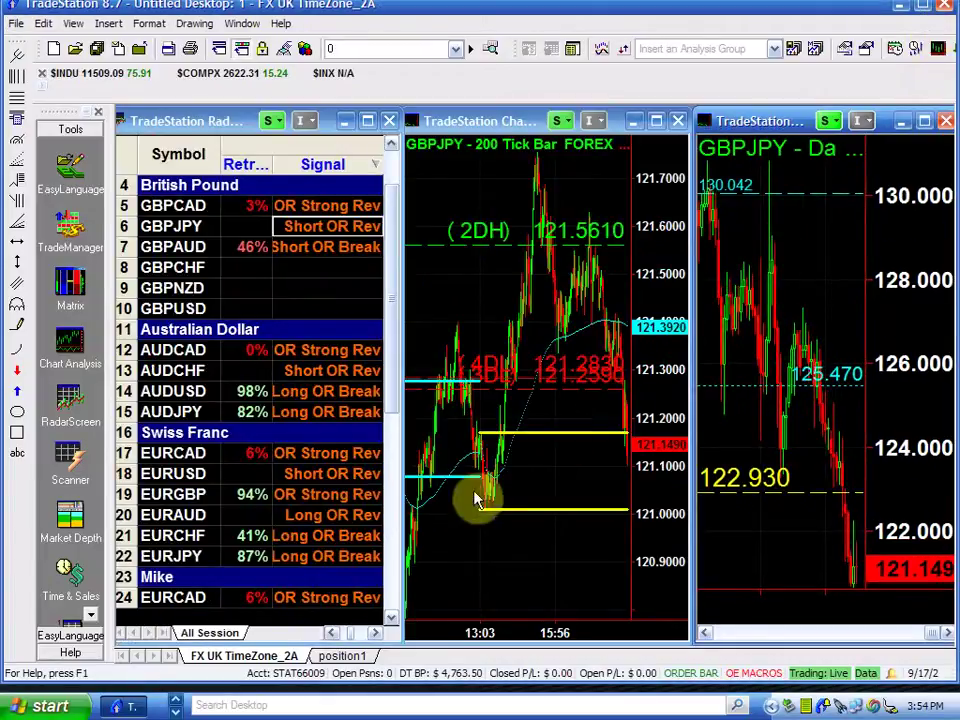
double_click(305, 224)
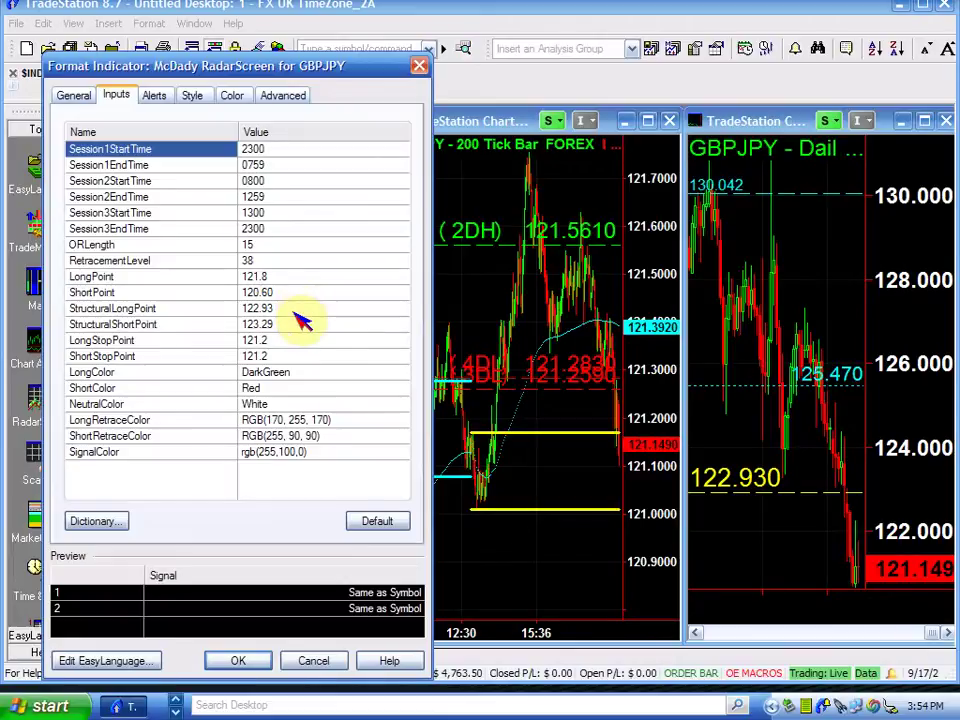
left_click(290, 295)
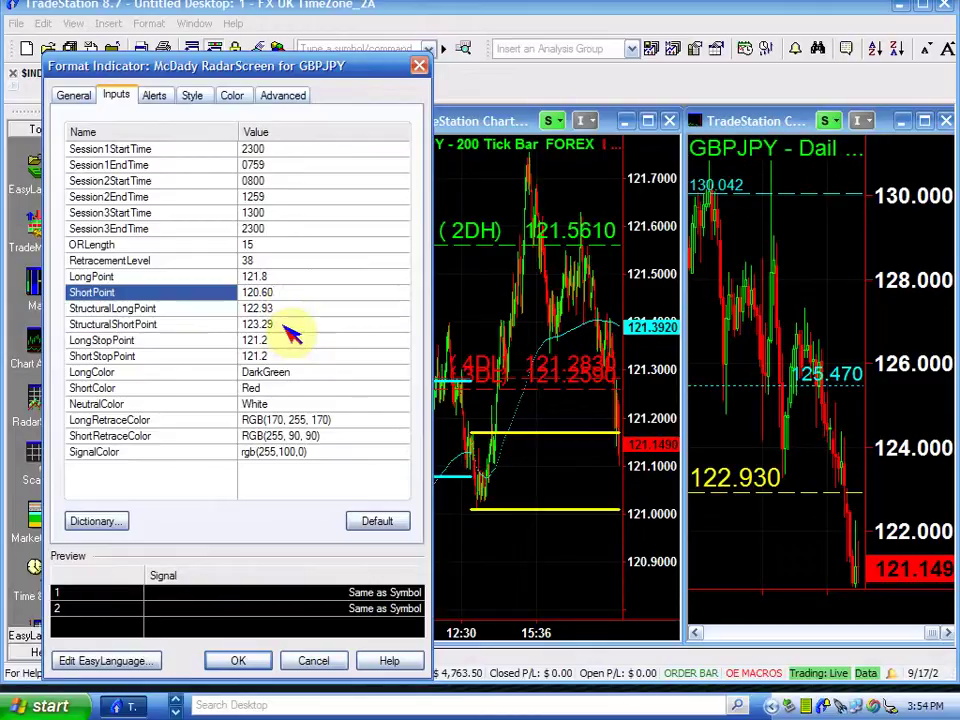
left_click(285, 325)
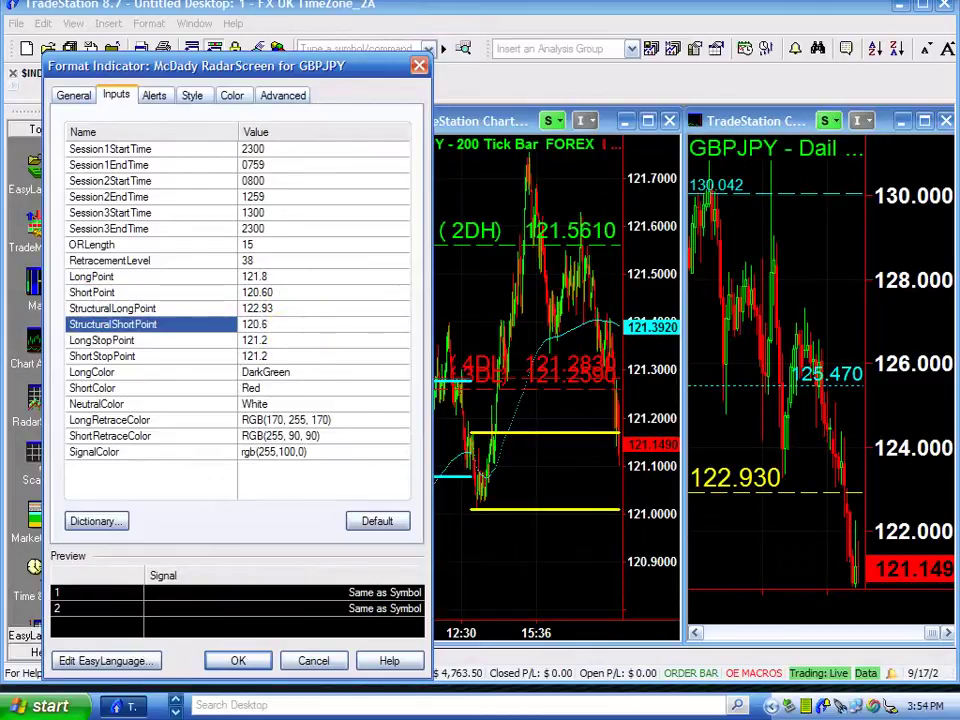
Set the ShortStopPoint input to 120.6 and apply the GBPJPY indicator settings
left_click(283, 357)
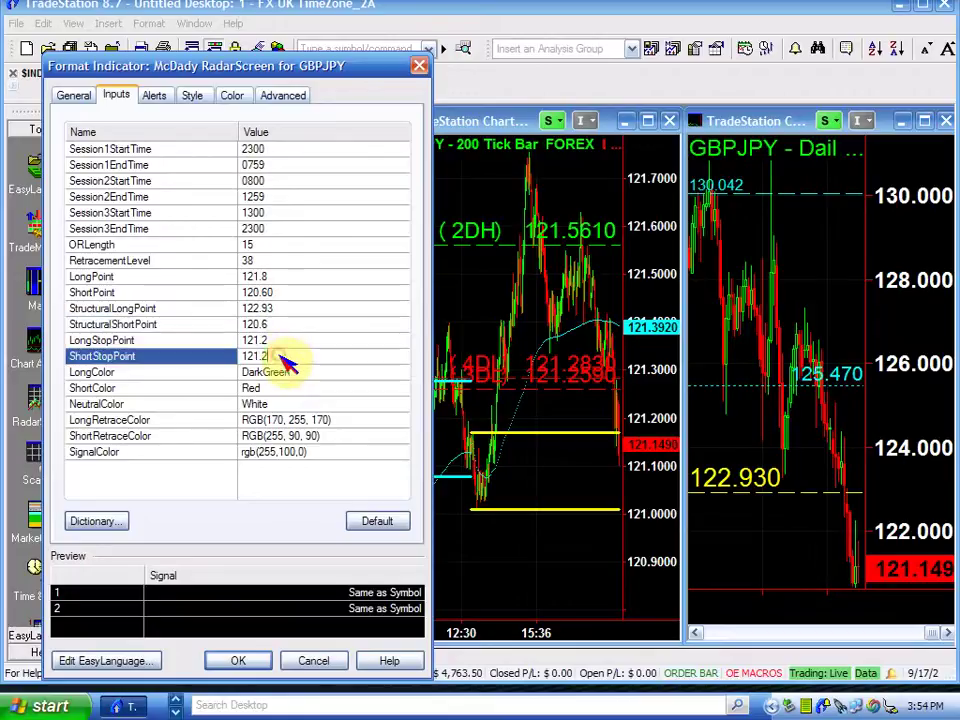
type("120")
key("Return")
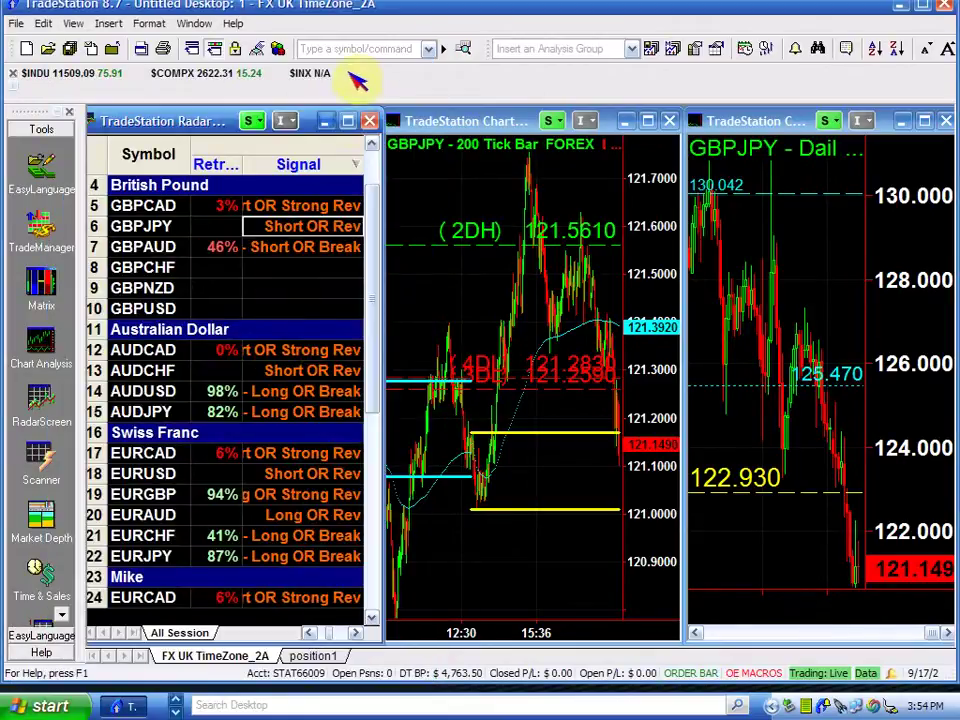
Review GBPJPY's long, short, structural and stop points in the enlarged RadarScreen and save the workspace
left_click(347, 121)
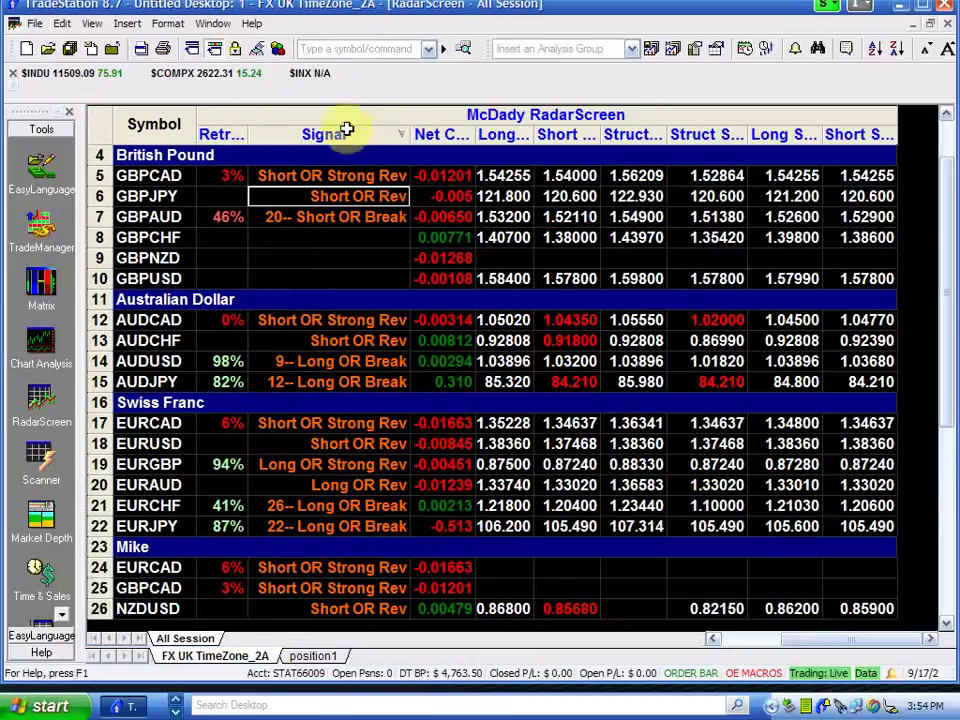
left_click(500, 192)
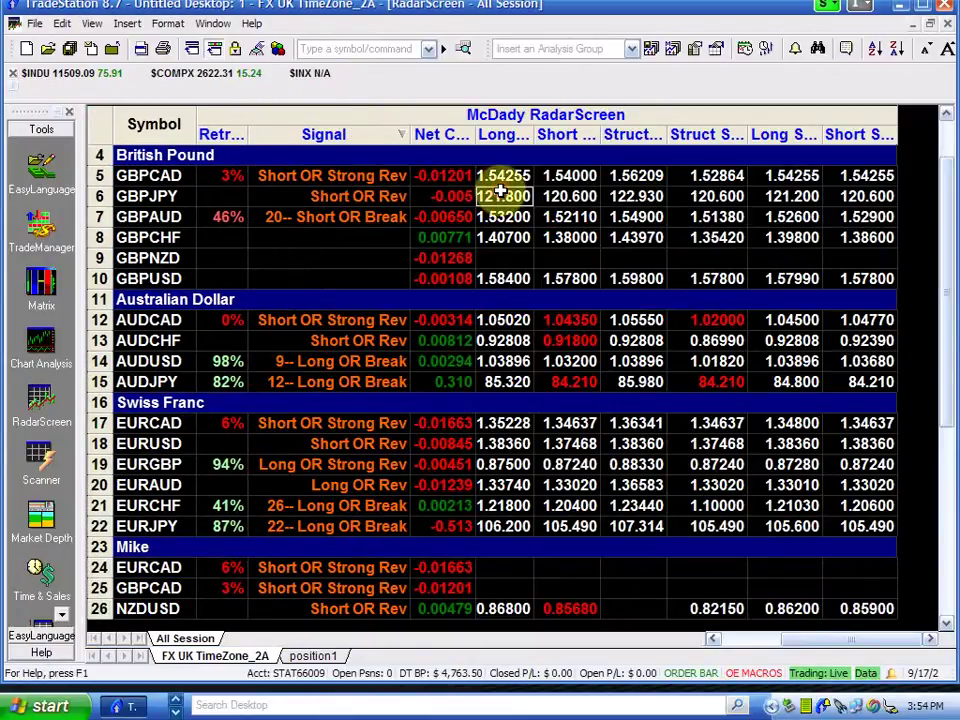
left_click(621, 196)
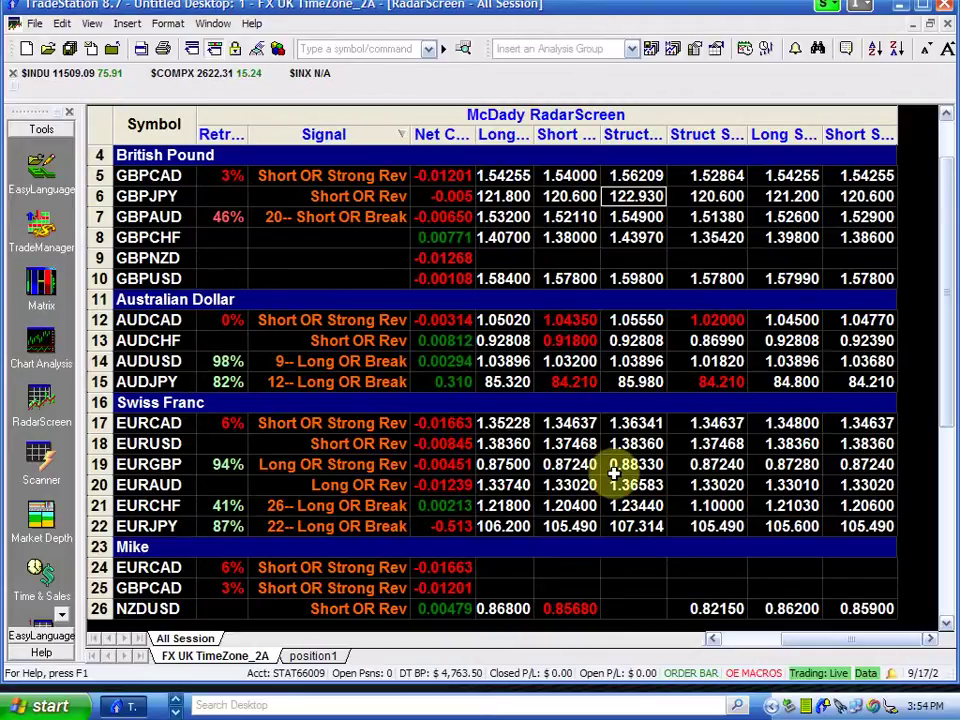
left_click(789, 197)
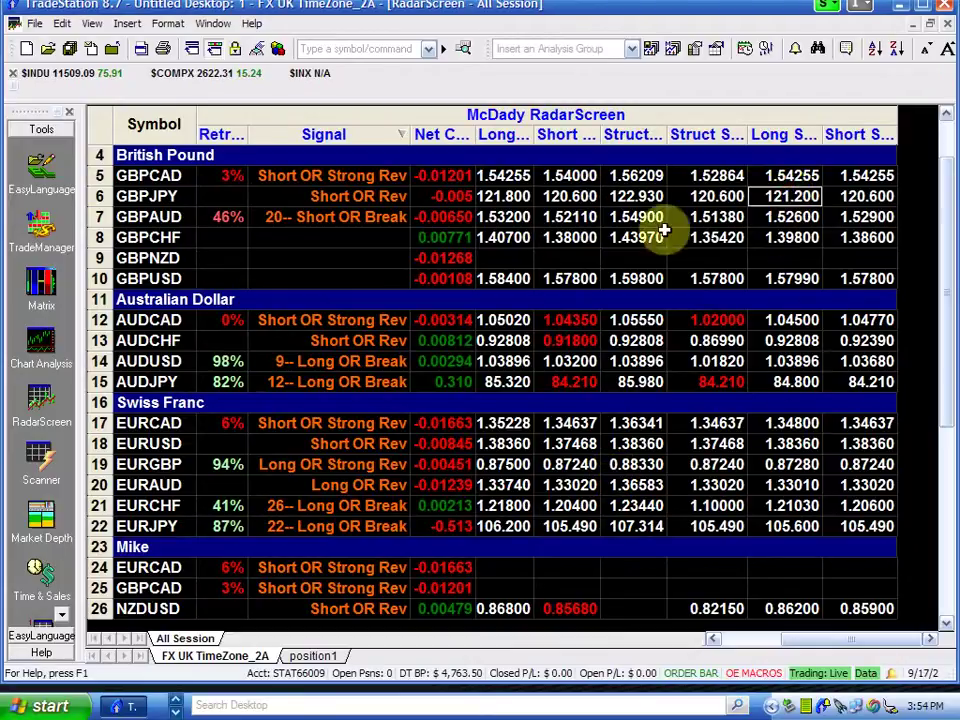
left_click(576, 194)
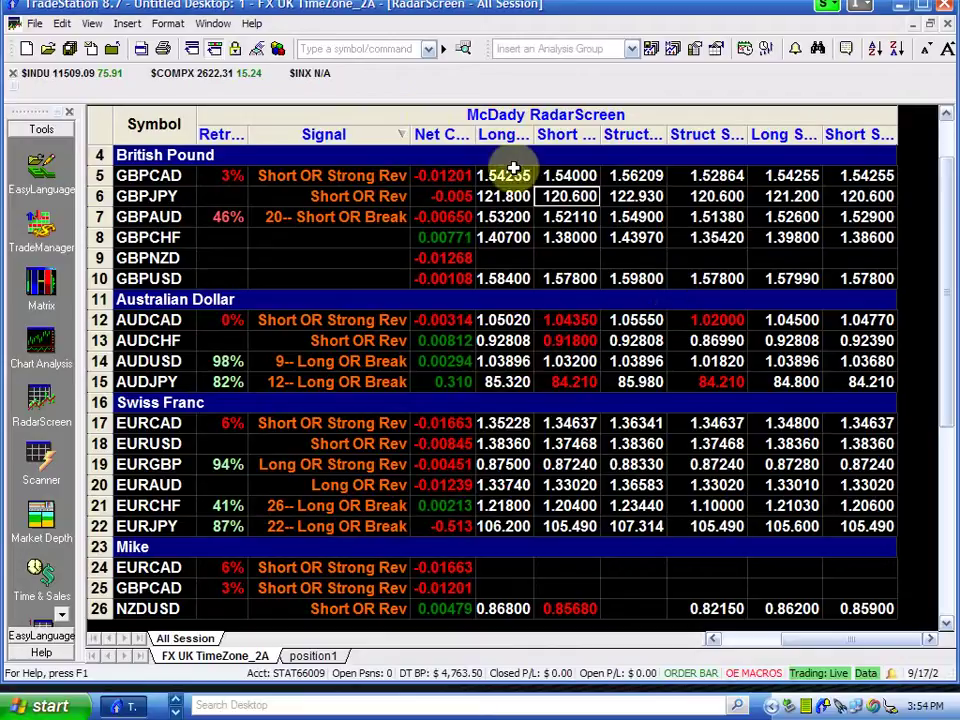
left_click(69, 50)
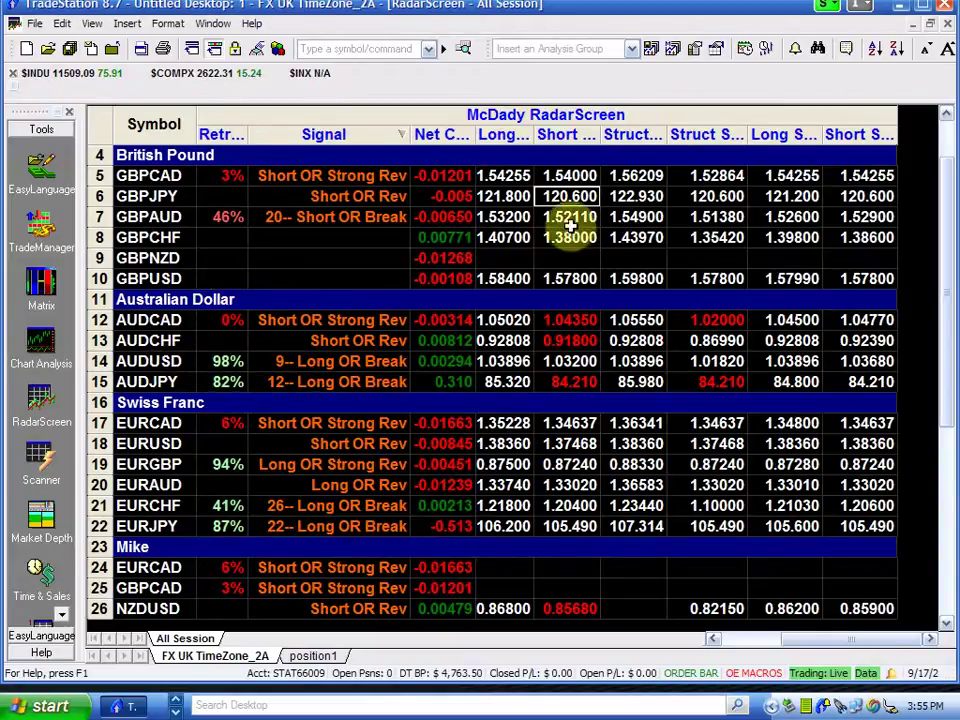
Restore the side-by-side window layout and switch the linked charts to AUDJPY
left_click(929, 22)
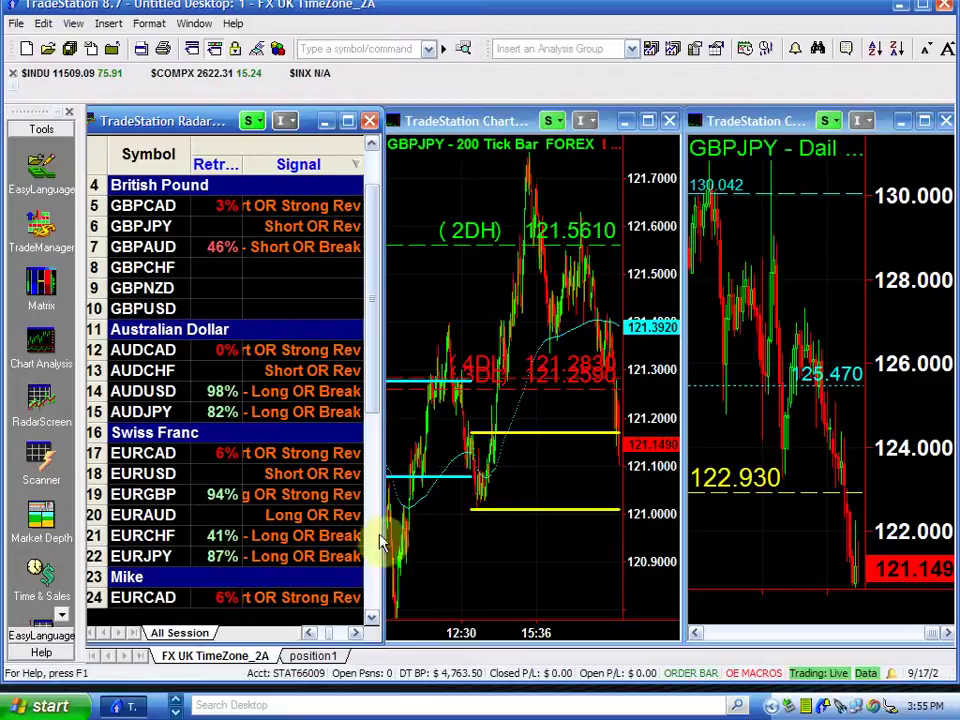
left_click(160, 413)
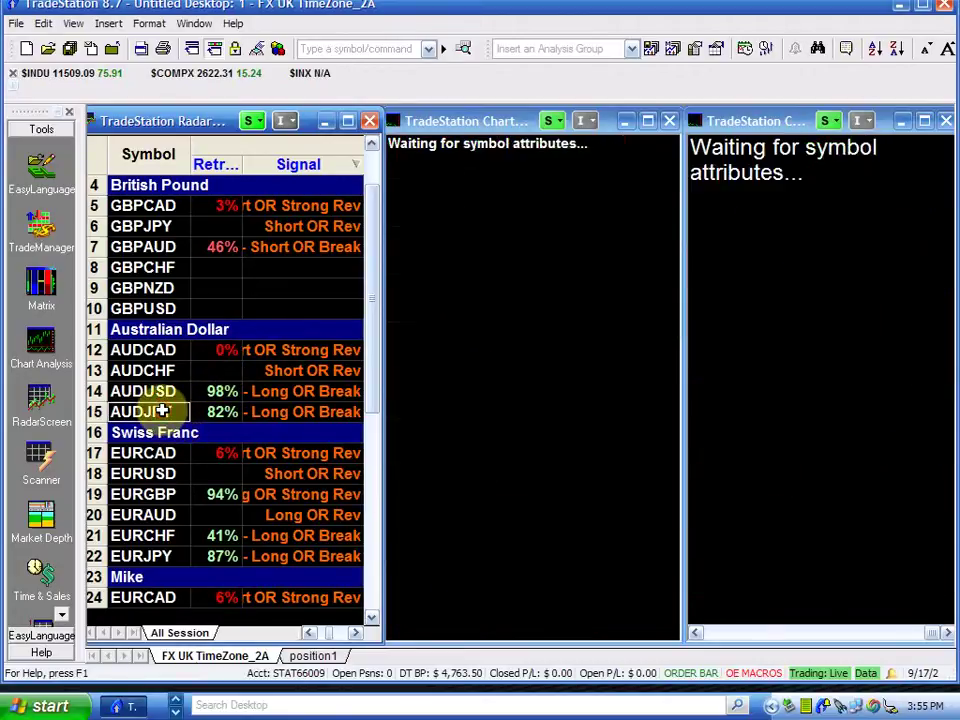